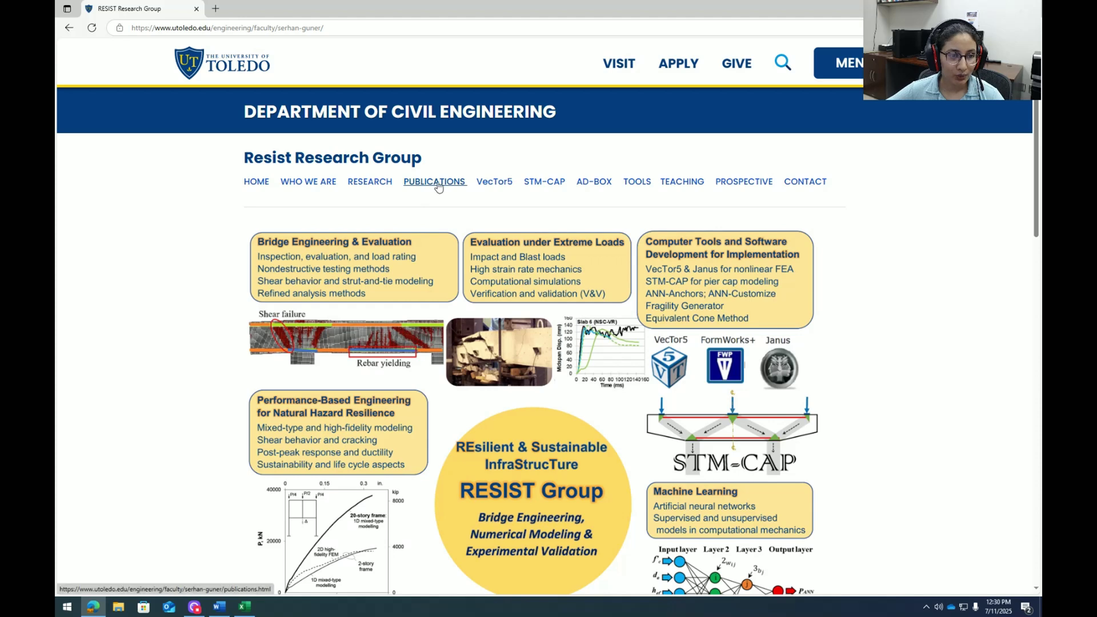
Step: Open the ANN-ConDeep spreadsheet for continuous deep beams from the Spreadsheets list on the research group's Publications page
left_click(439, 186)
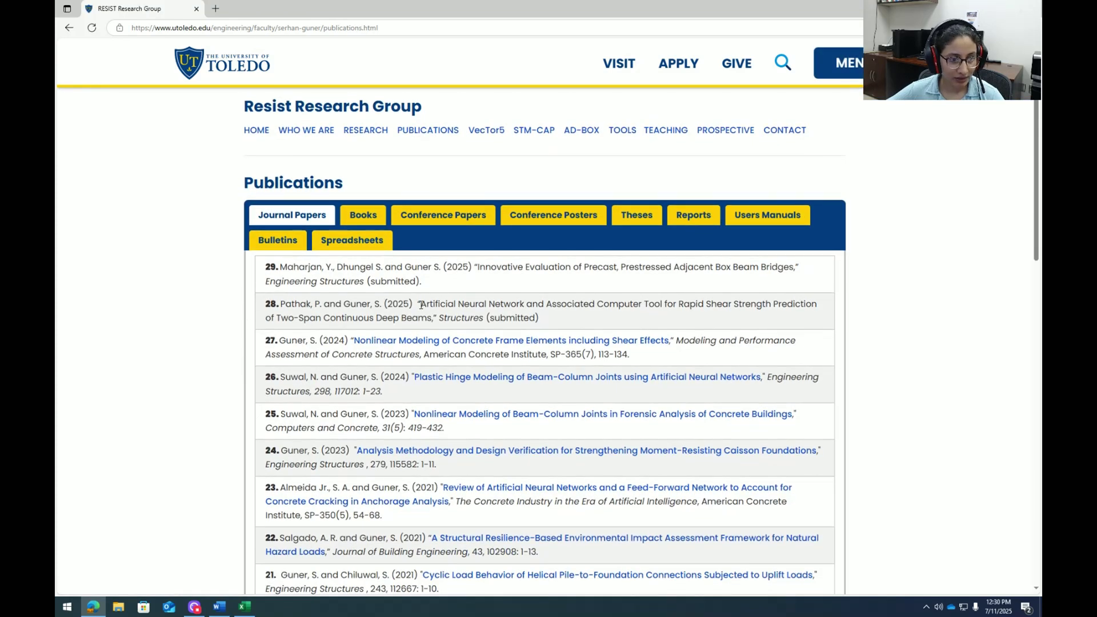
left_click_drag(421, 305, 434, 312)
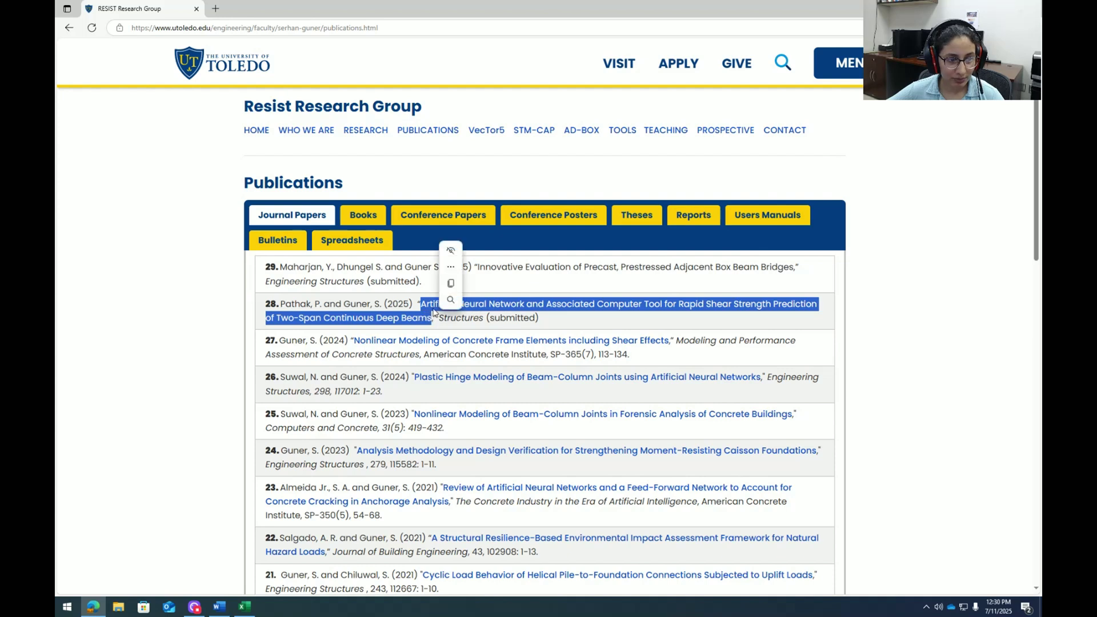
left_click(432, 307)
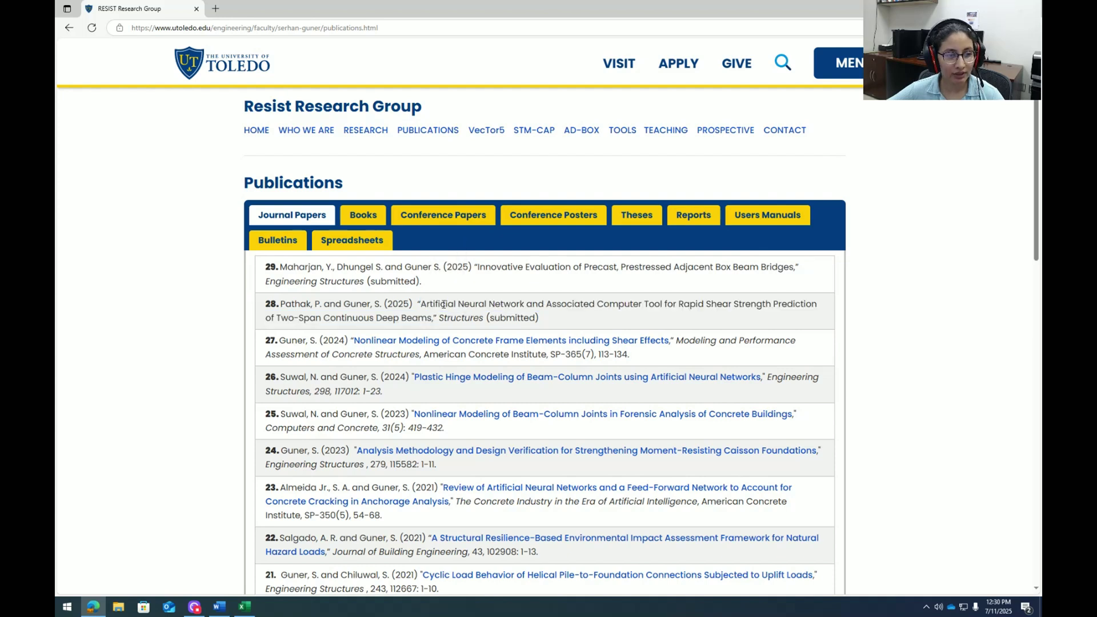
left_click(379, 245)
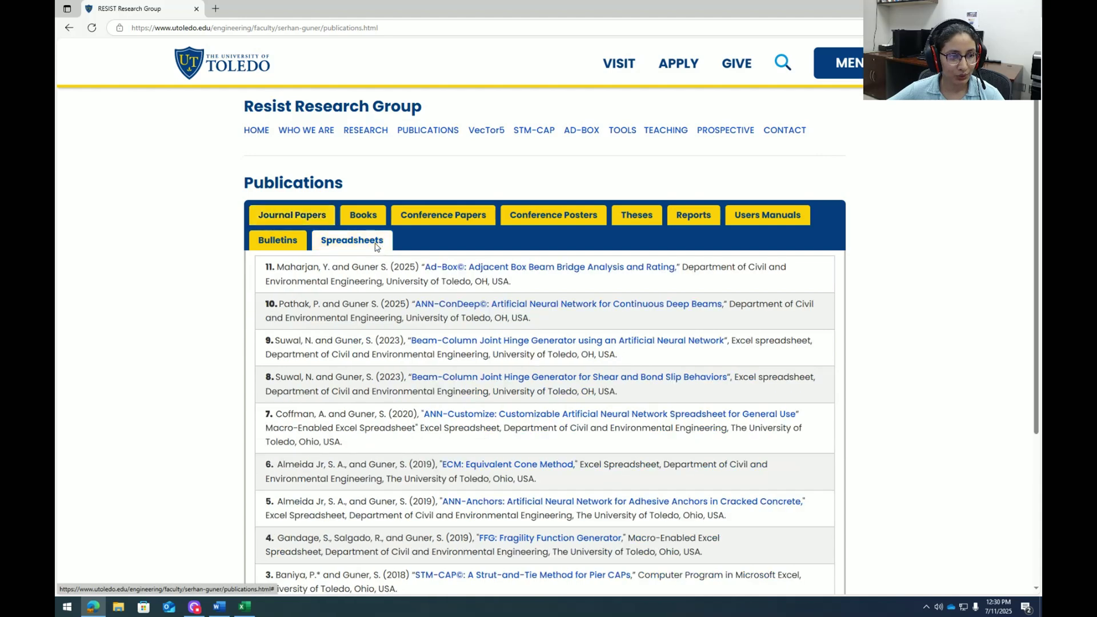
left_click(521, 308)
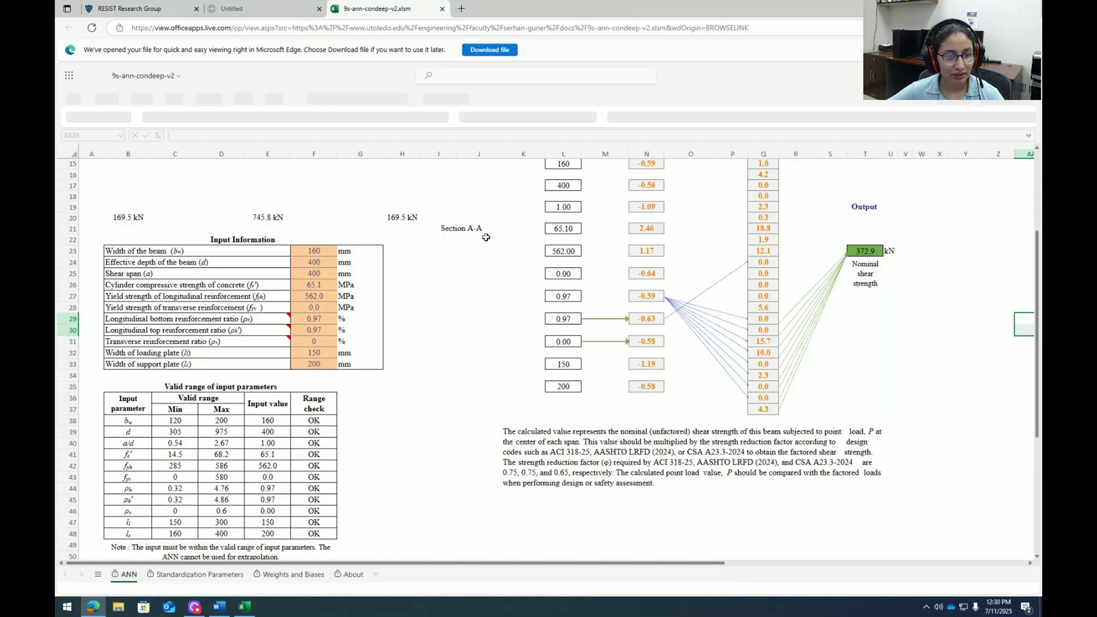
Step: Open the ANN-ConDeep spreadsheet from the research group's Tools page and close the surplus spreadsheet pages in the browser
left_click(156, 9)
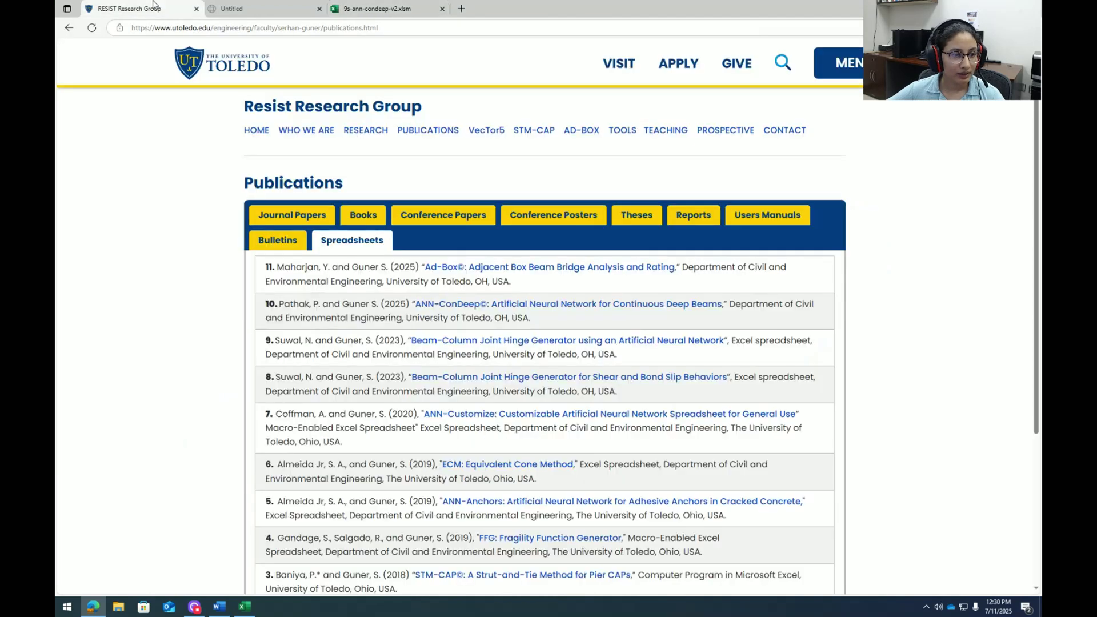
left_click(625, 132)
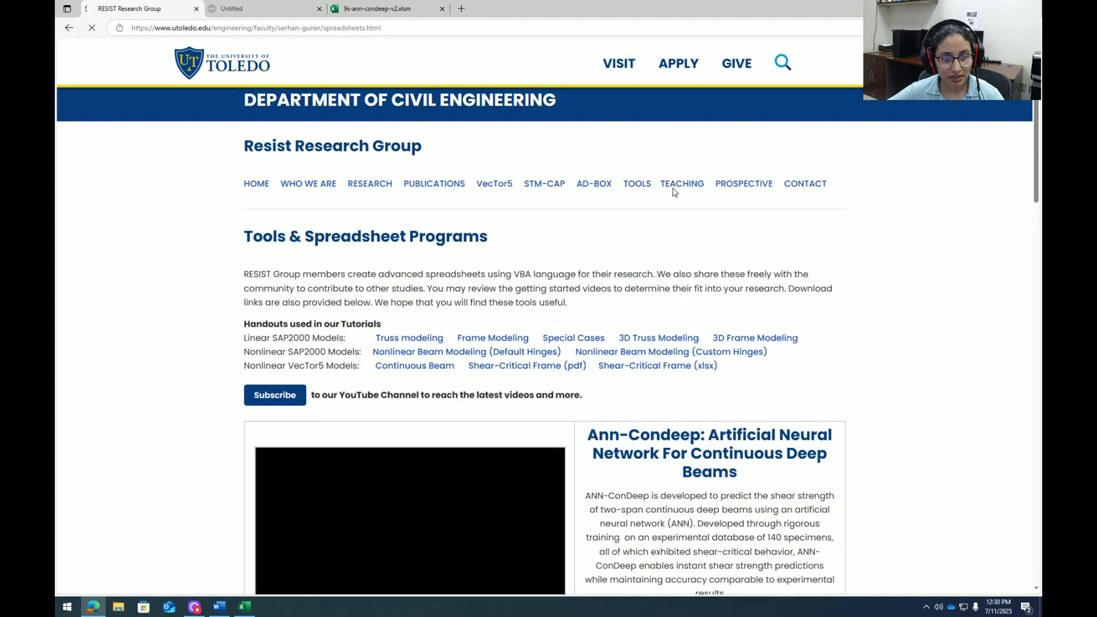
scroll(685, 371, "down", 3)
left_click(717, 487)
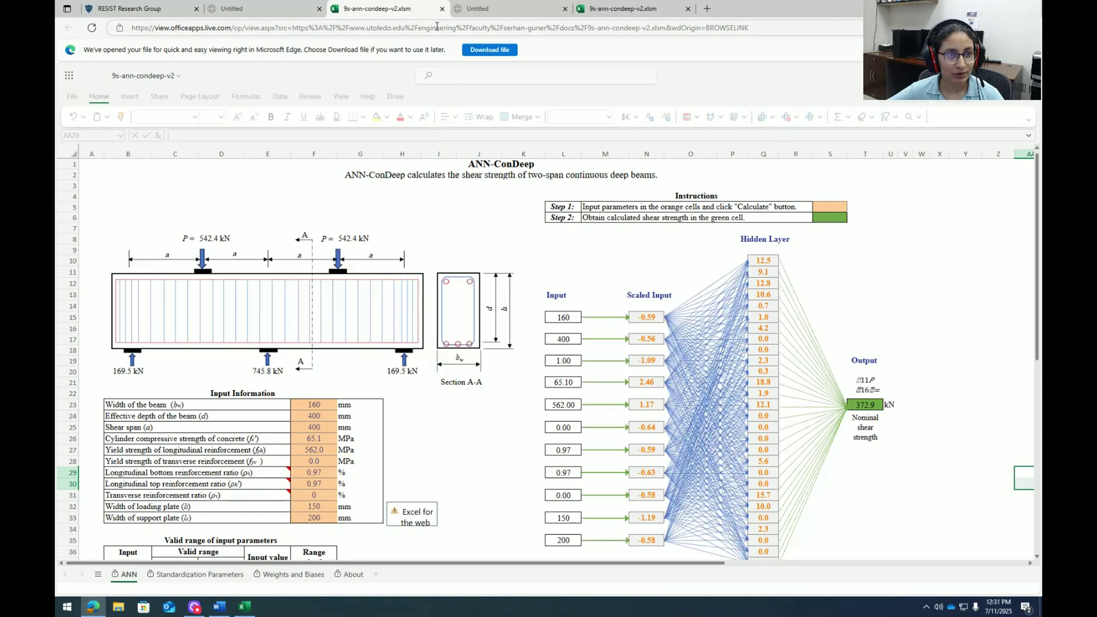
left_click(443, 9)
left_click(444, 9)
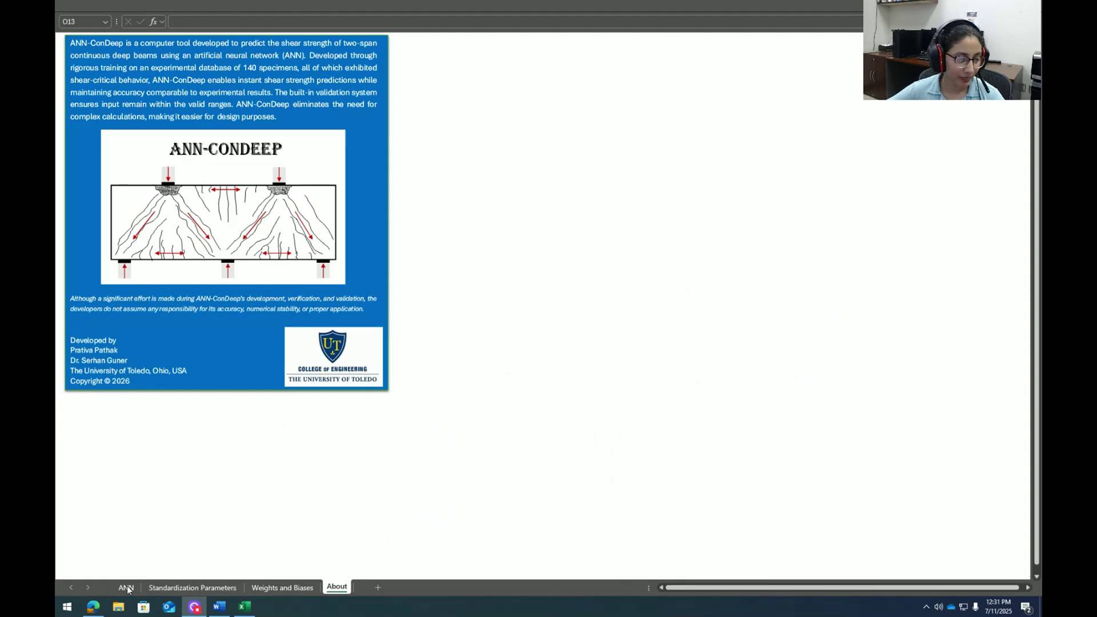
Step: Open the ANN sheet and examine its input parameters from beam width to support plate width, including the notes on the reinforcement ratios
left_click(126, 588)
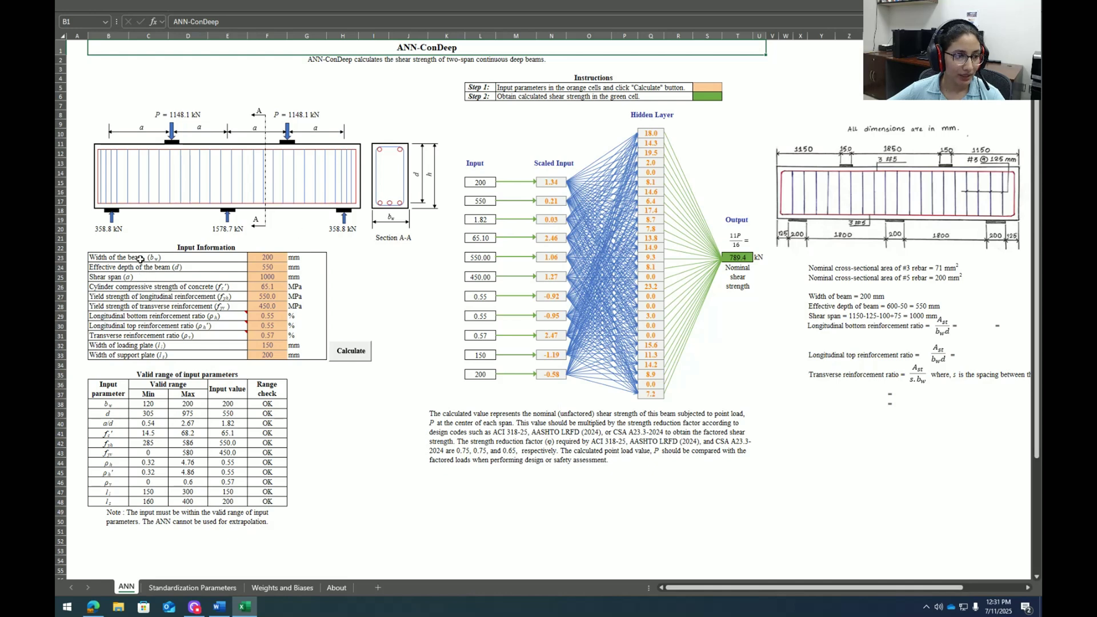
left_click_drag(139, 258, 148, 355)
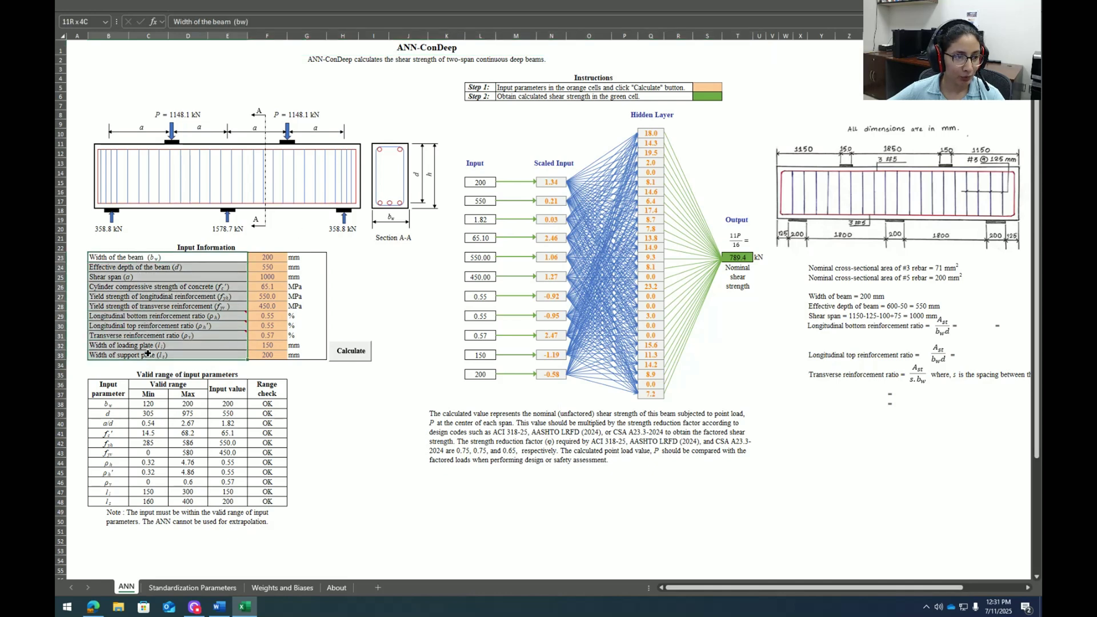
left_click(139, 260)
key("Down")
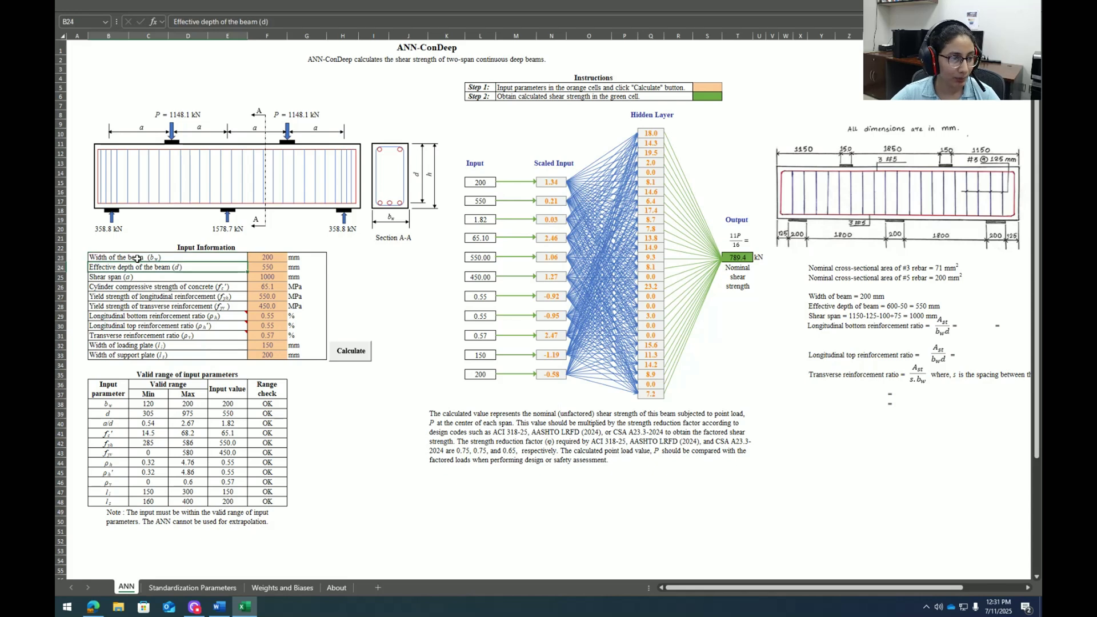
key("Down")
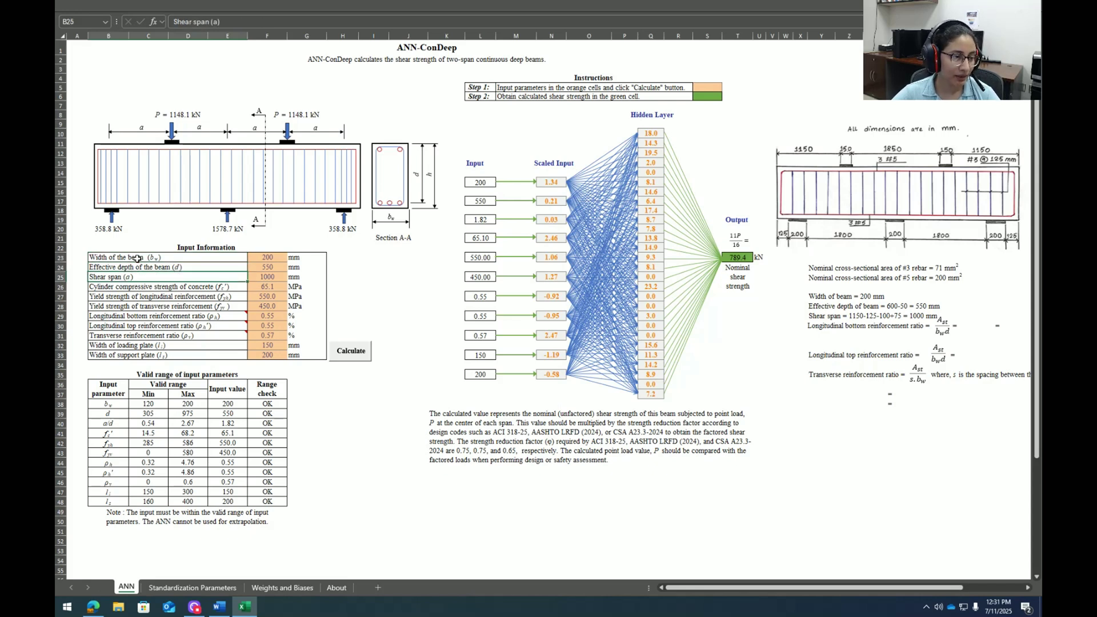
key("Down")
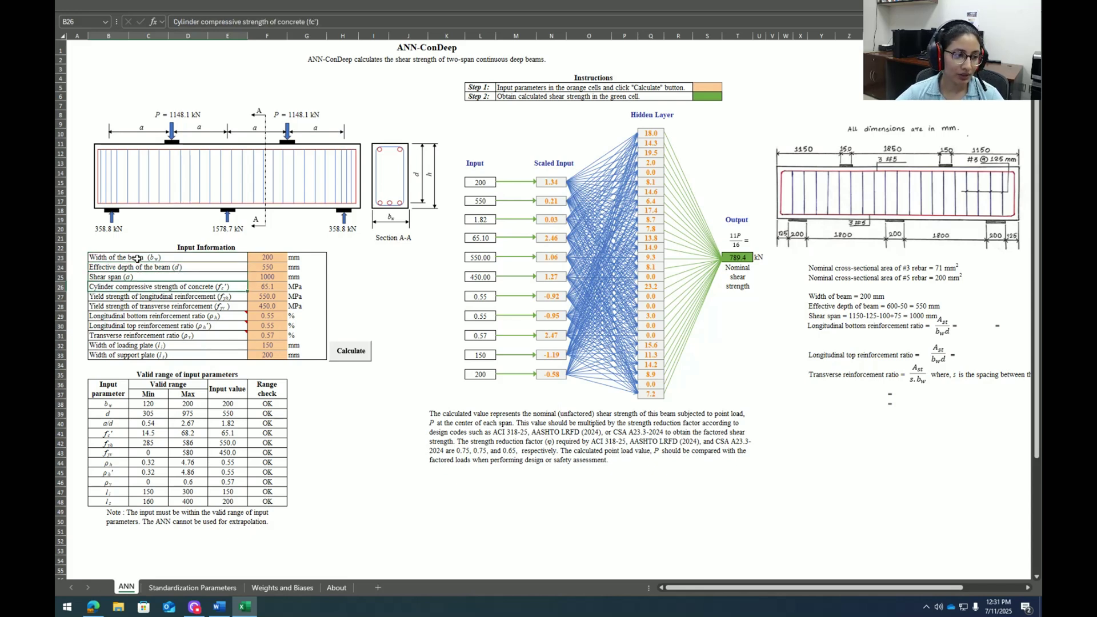
key("Down")
key("Down")
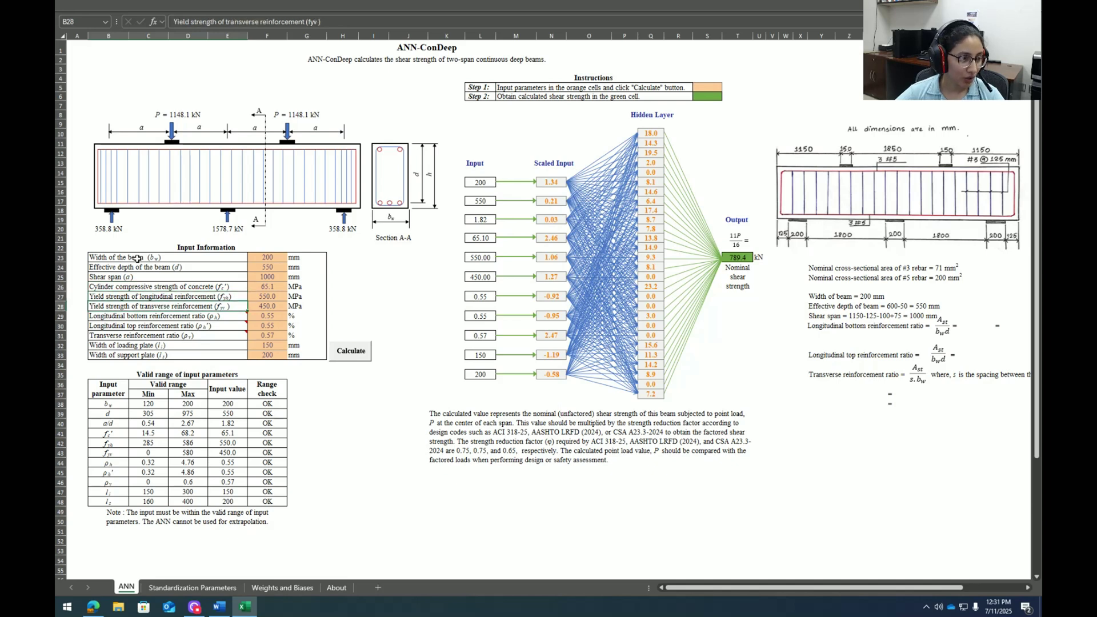
key("Down")
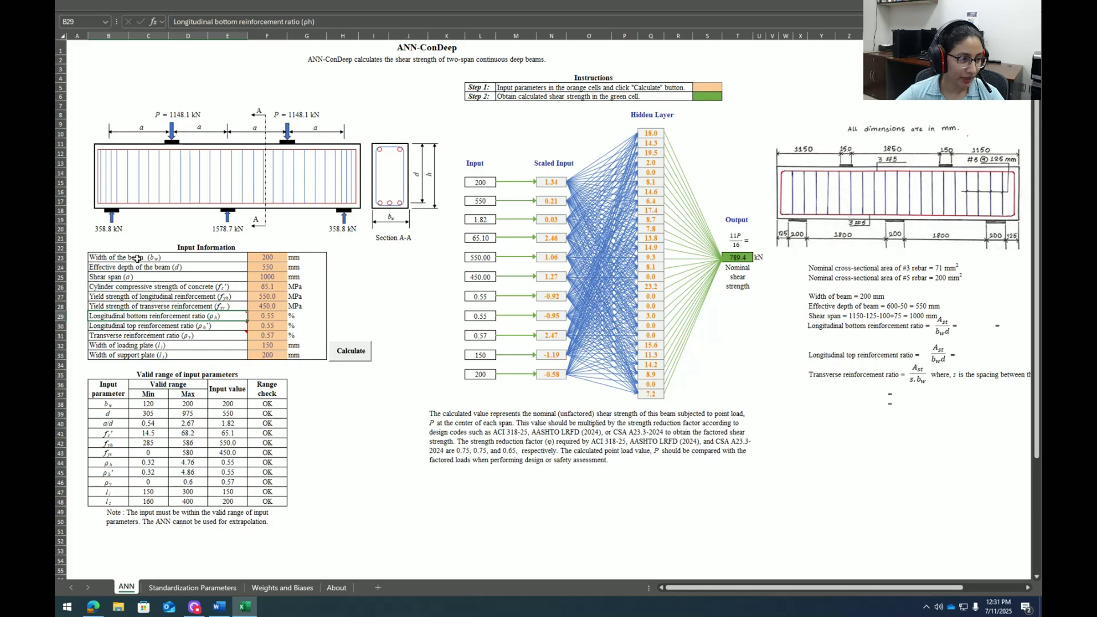
key("Down")
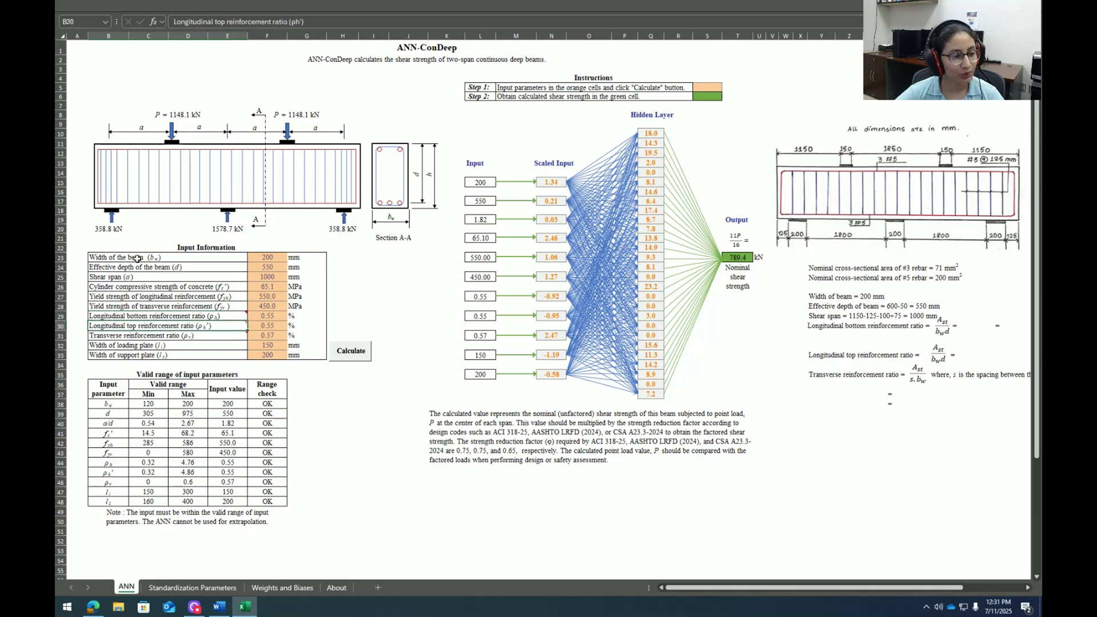
key("Down")
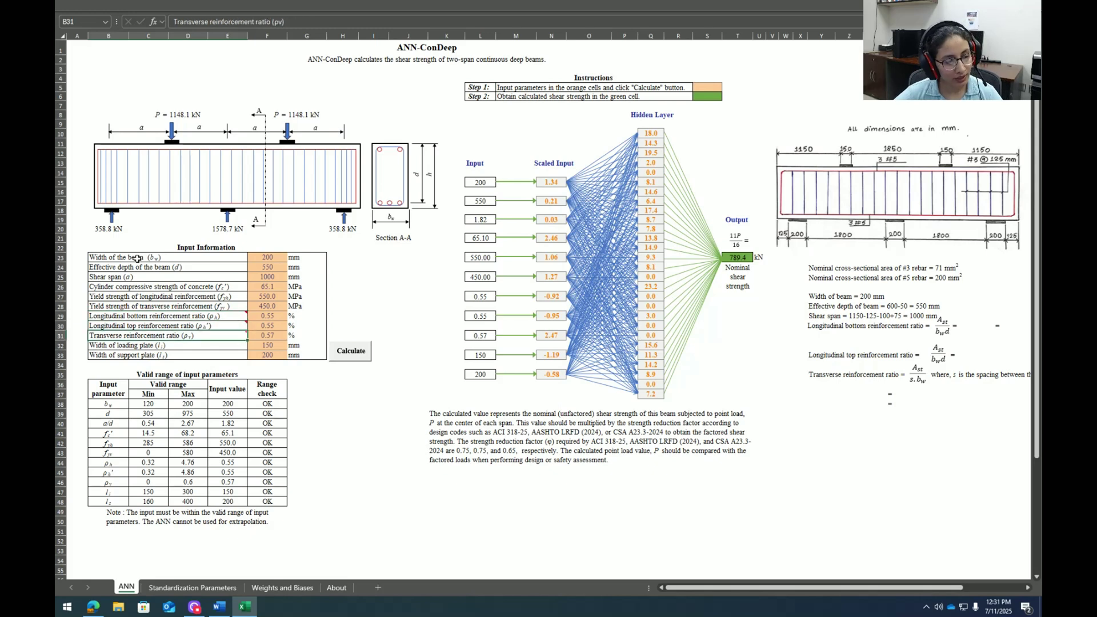
key("Down")
key("Down")
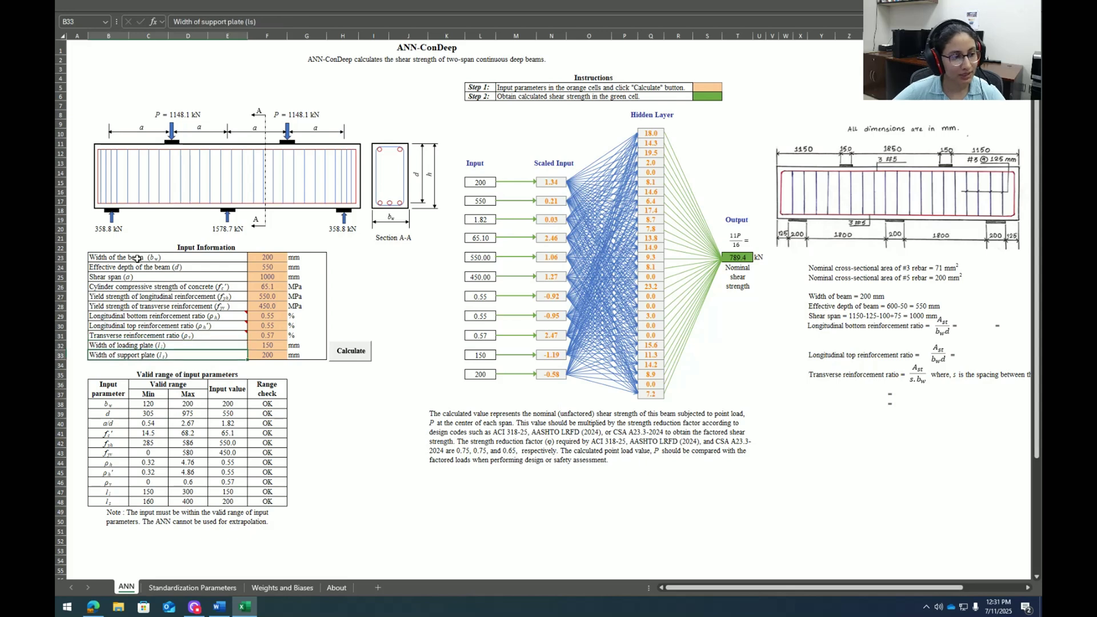
mouse_move(141, 315)
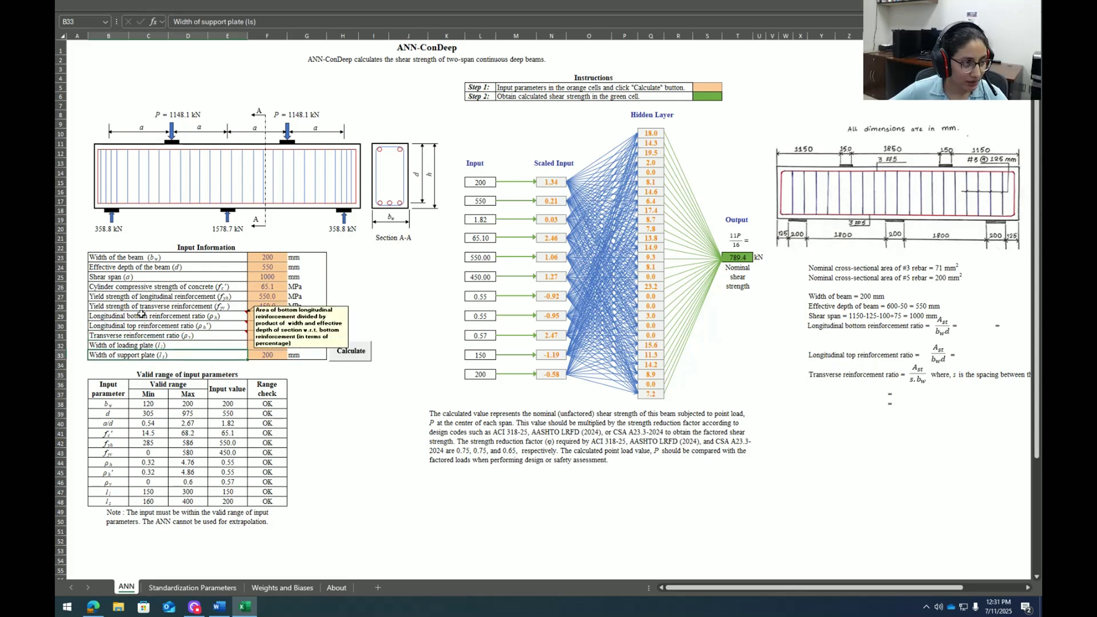
left_click_drag(138, 313, 140, 335)
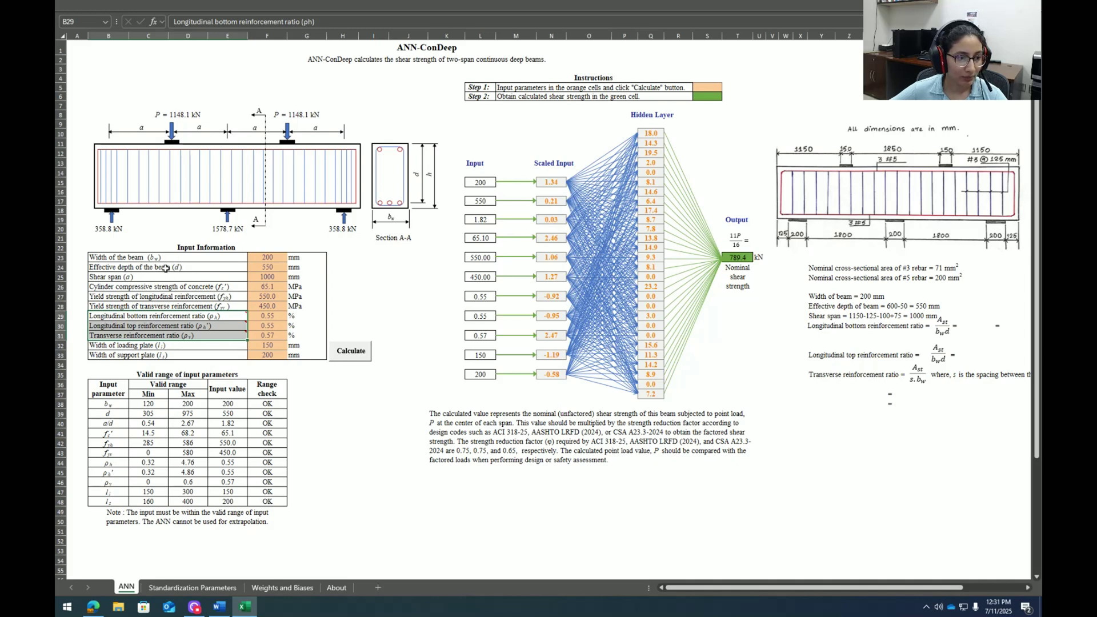
mouse_move(160, 328)
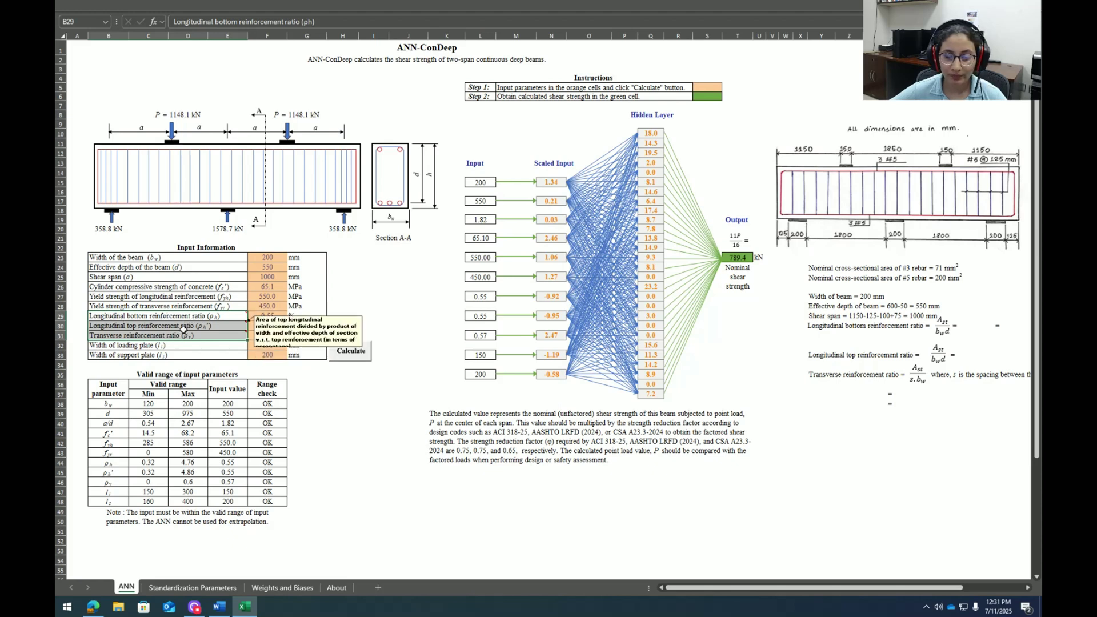
Step: Examine the example beam's nominal rebar areas and the expression for its longitudinal bottom reinforcement ratio
left_click(771, 560)
left_click_drag(777, 588, 829, 596)
left_click(965, 315)
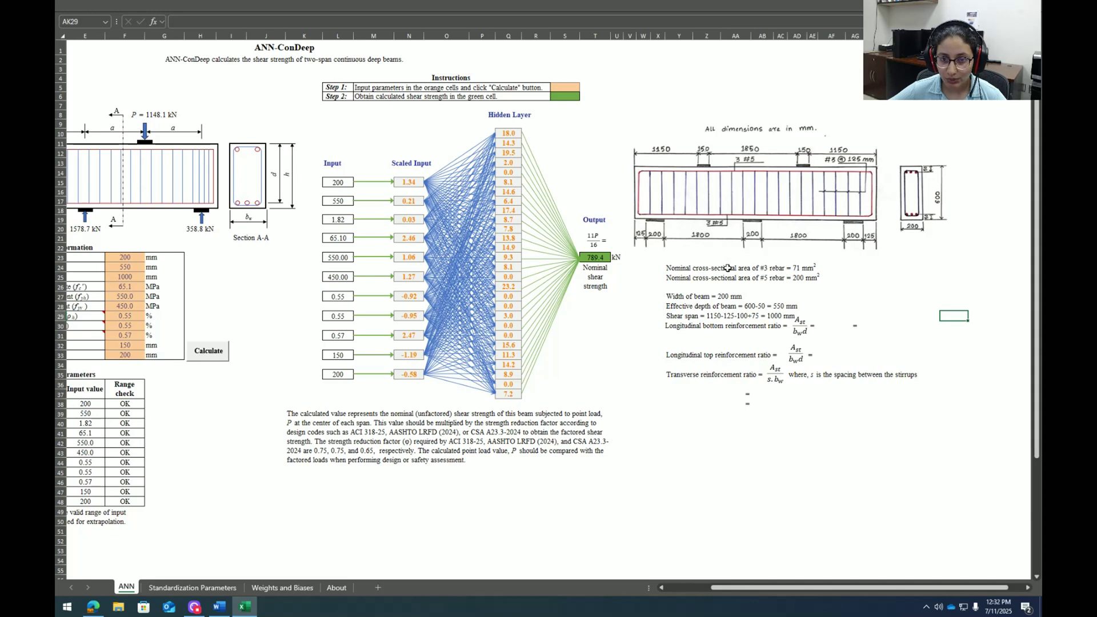
left_click_drag(728, 268, 731, 277)
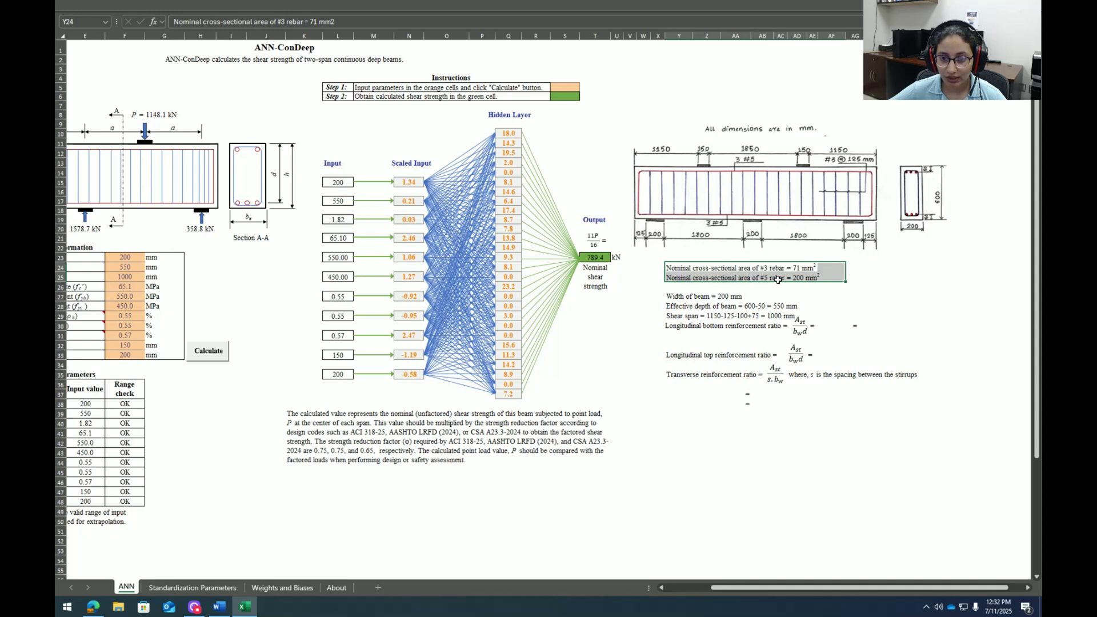
left_click(805, 321)
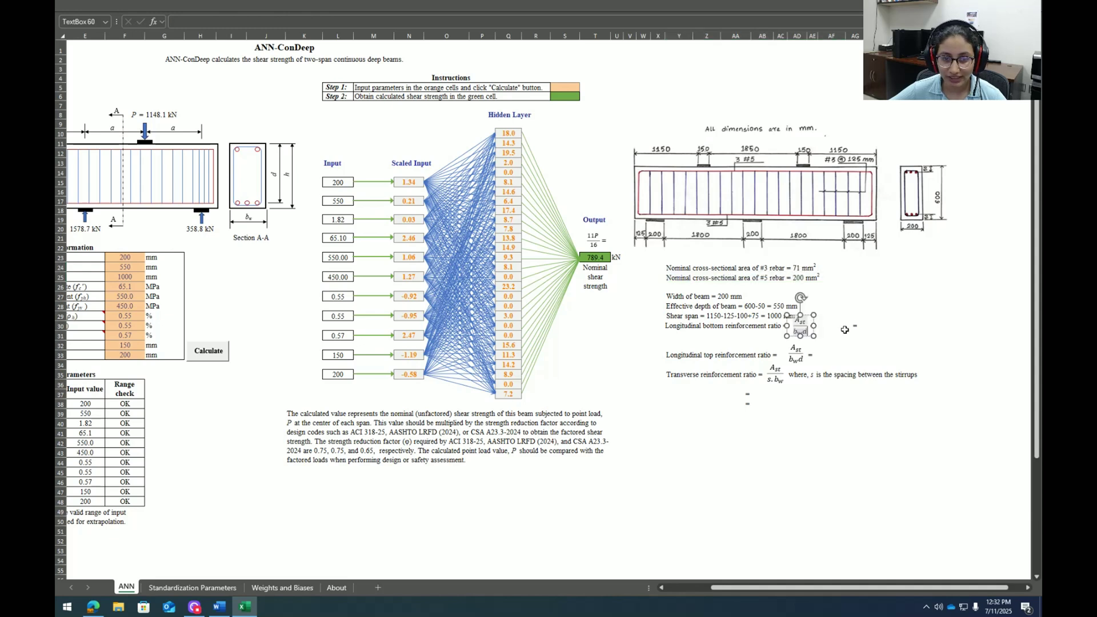
left_click(741, 326)
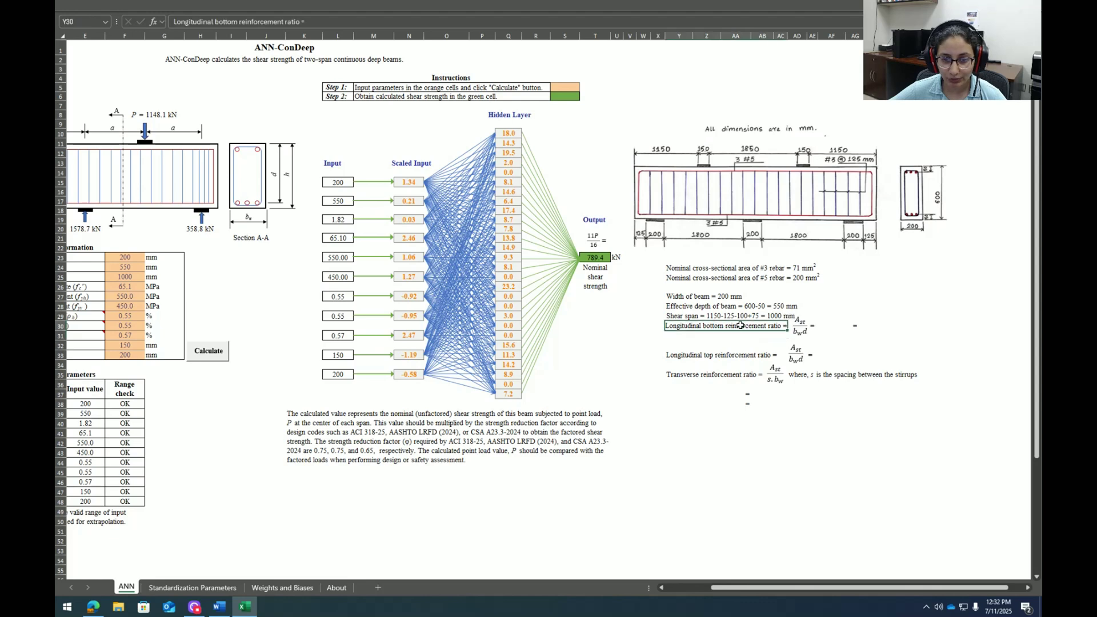
Step: Calculate the example beam's longitudinal bottom reinforcement ratio in cell AF30 with the formula =(3*200)/(200*550)
left_click(822, 326)
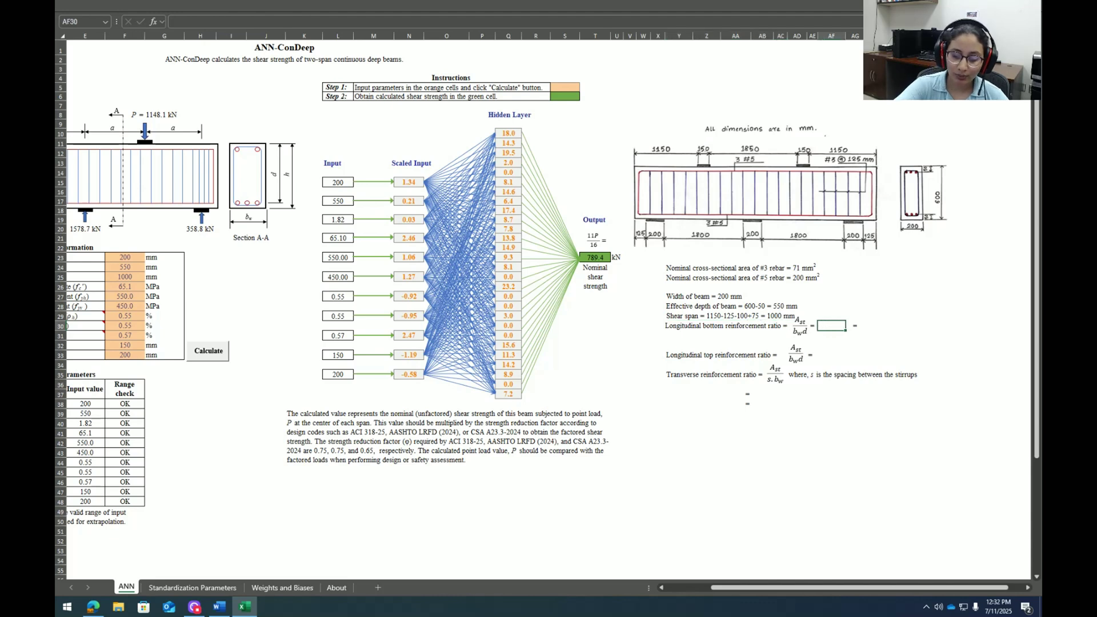
type("=(")
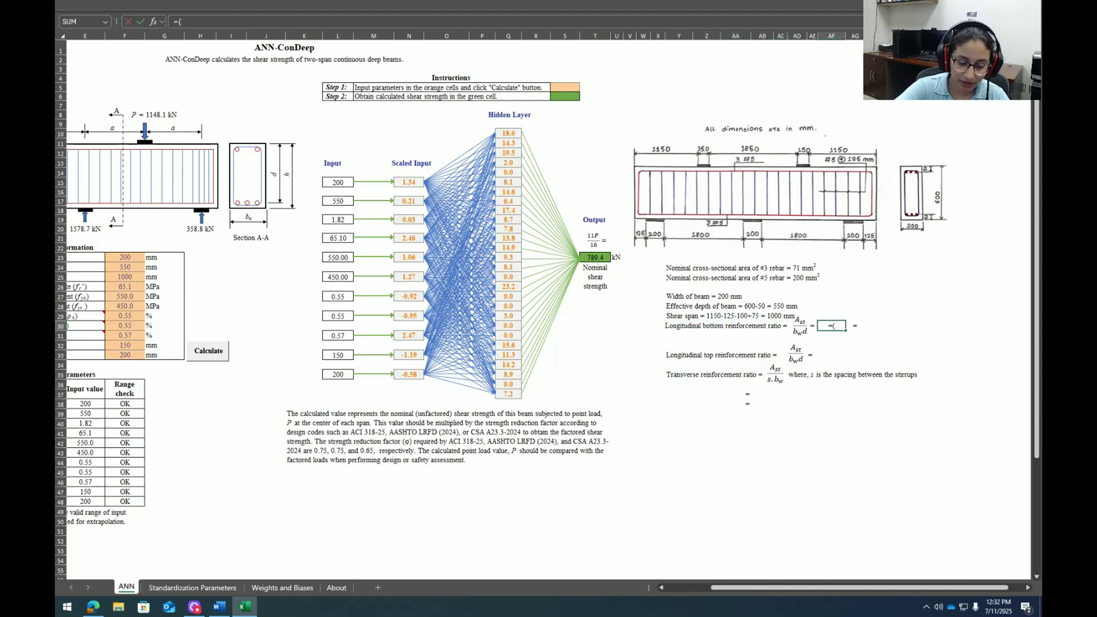
type("3*2")
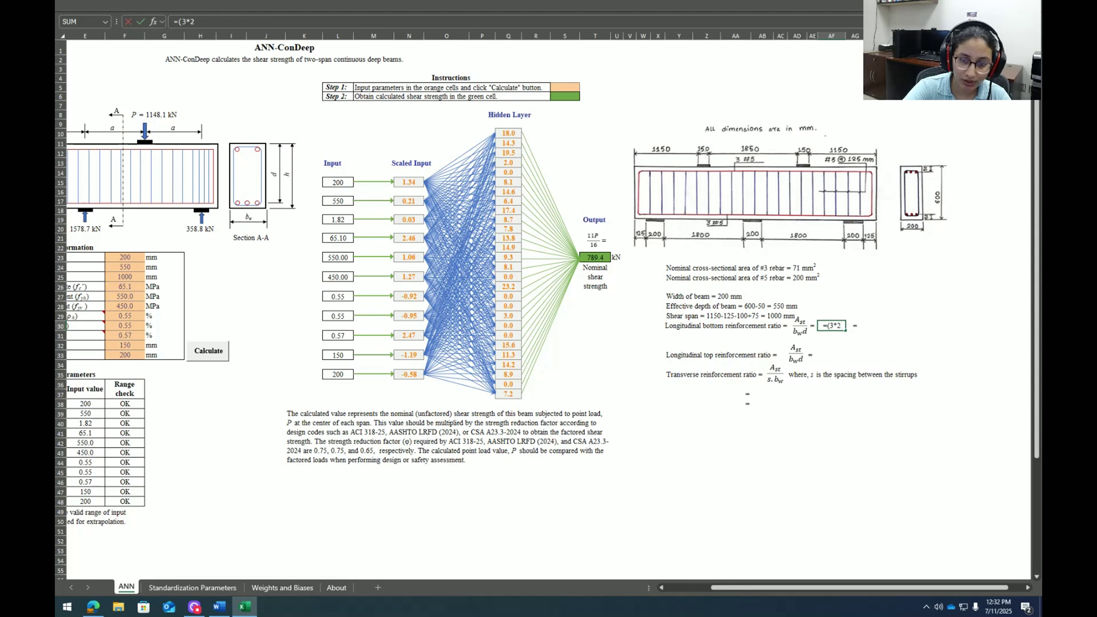
type("00)/")
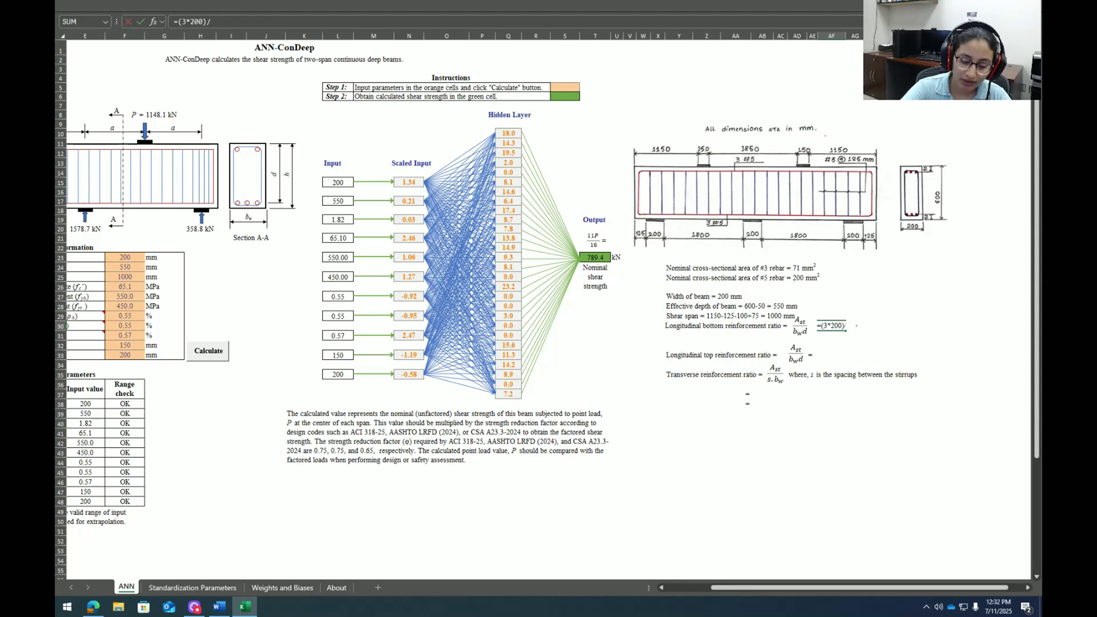
type("(2")
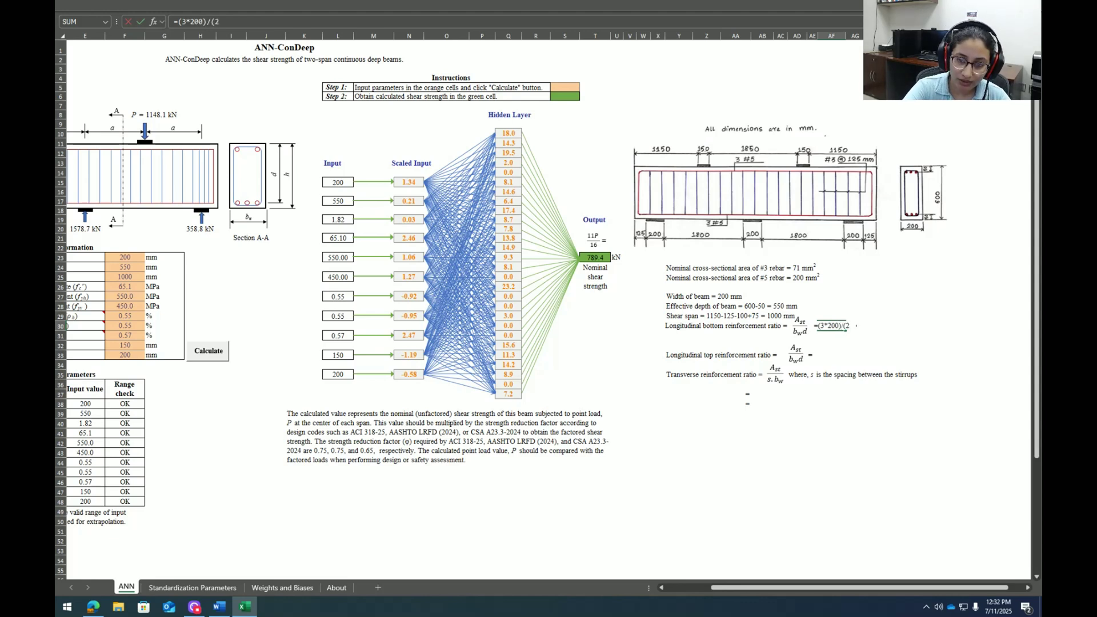
type("00")
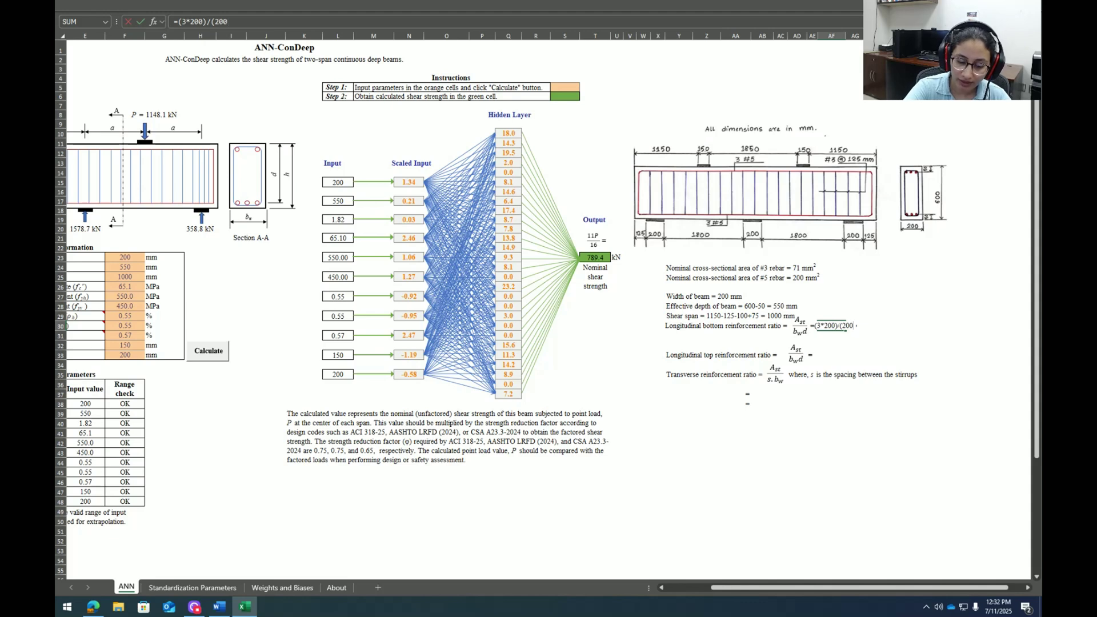
type("*")
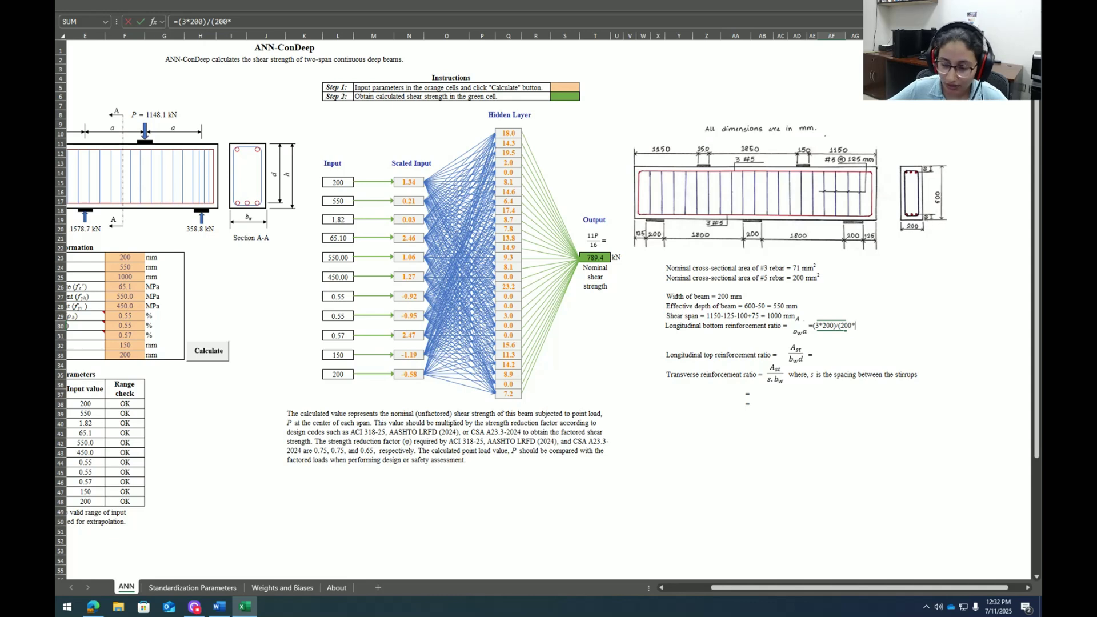
type("550")
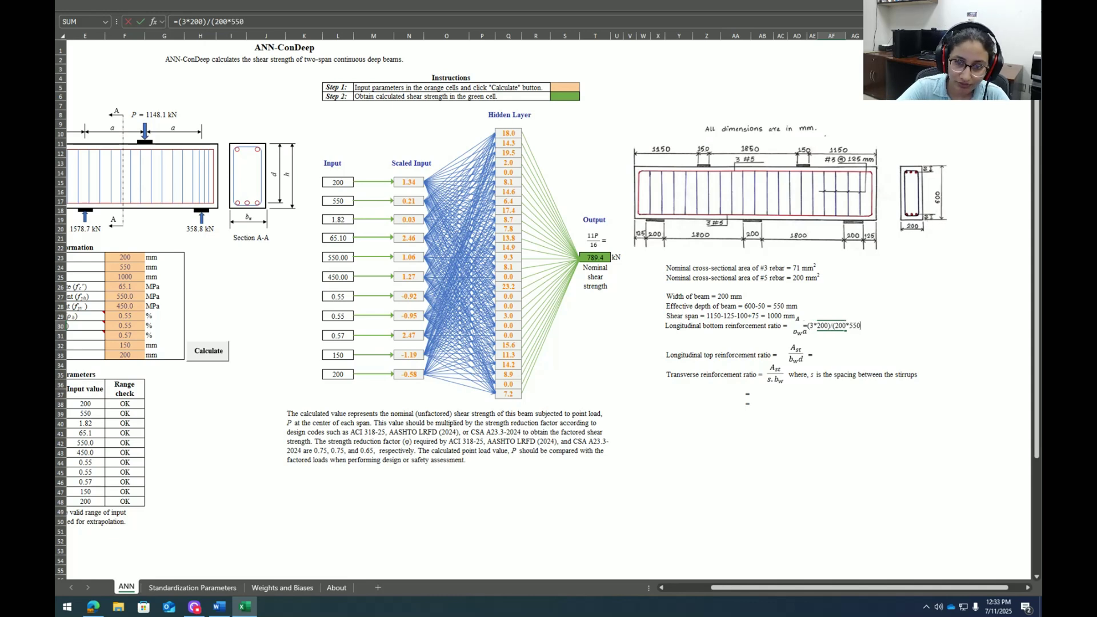
key("Return")
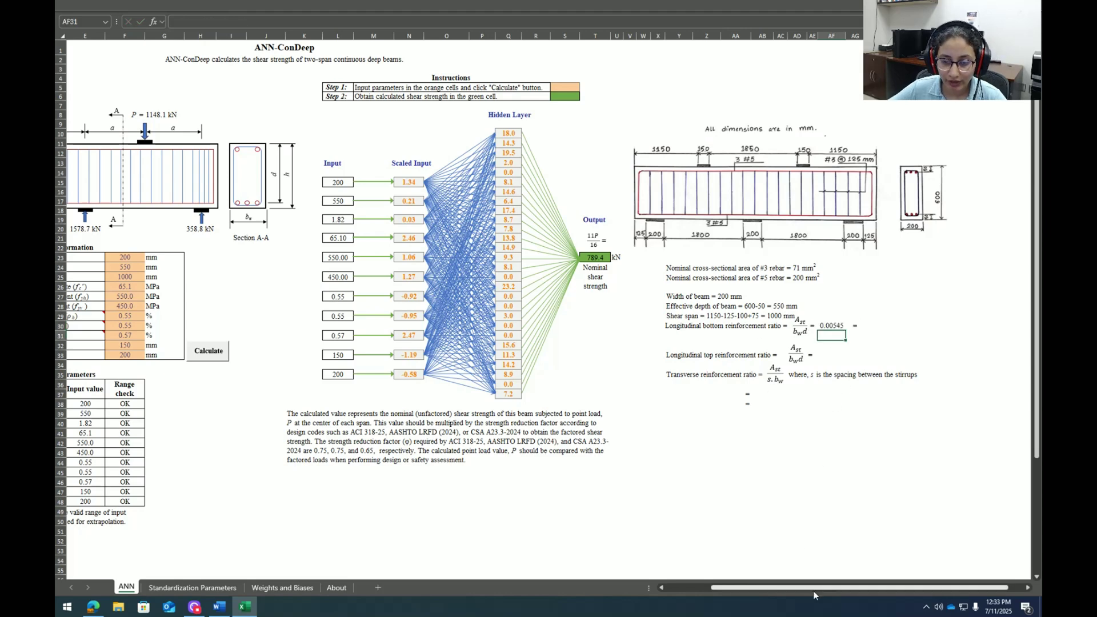
Step: Check the units of the input parameters and convert the longitudinal bottom reinforcement ratio to percent in AH30 with =AF30*100, adding % in AI30
left_click_drag(816, 588, 771, 600)
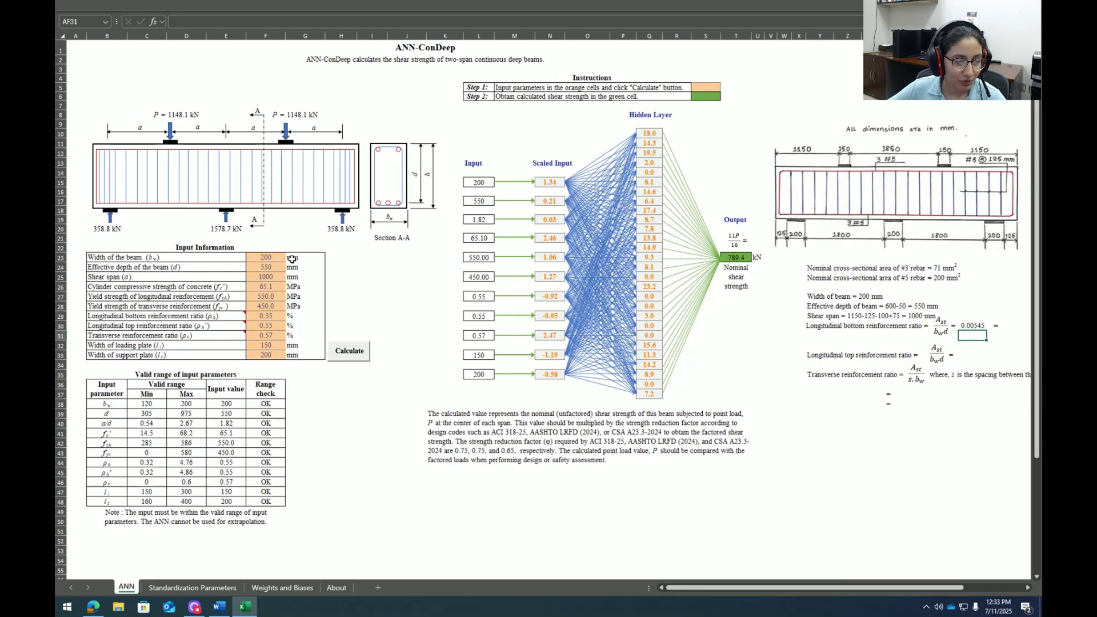
left_click_drag(292, 258, 291, 353)
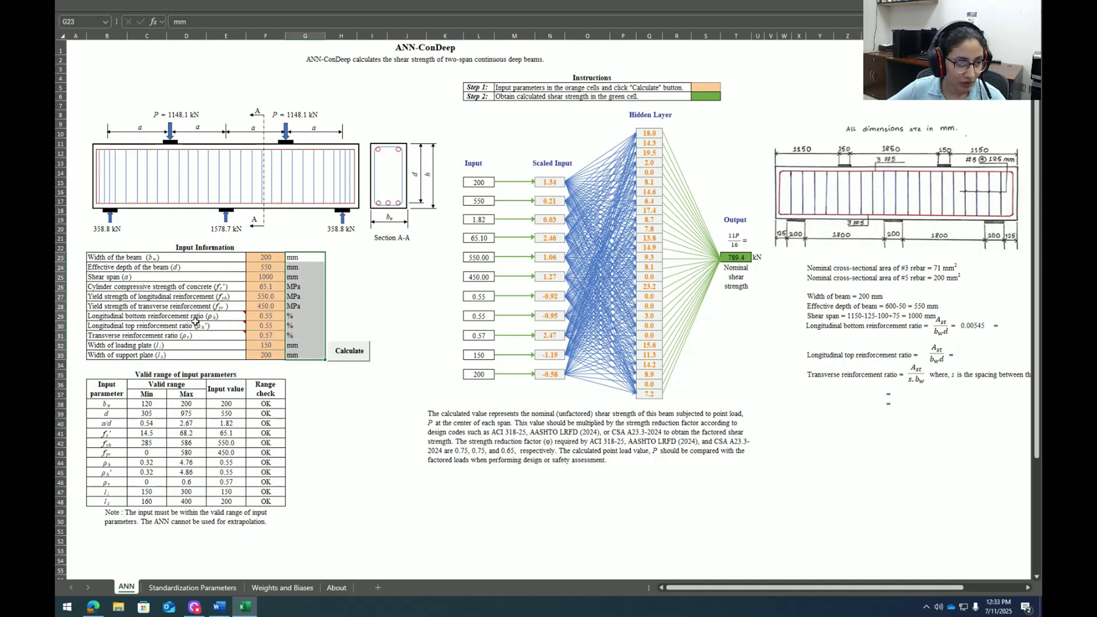
left_click(199, 325)
left_click_drag(290, 317, 292, 335)
left_click_drag(890, 591, 950, 589)
left_click(822, 326)
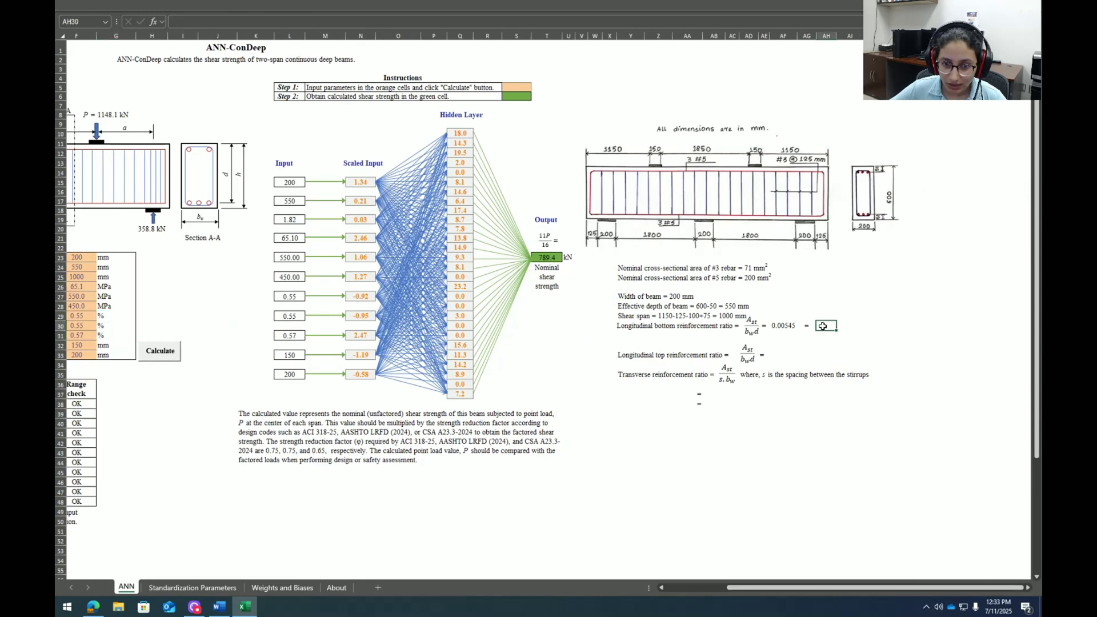
type("=")
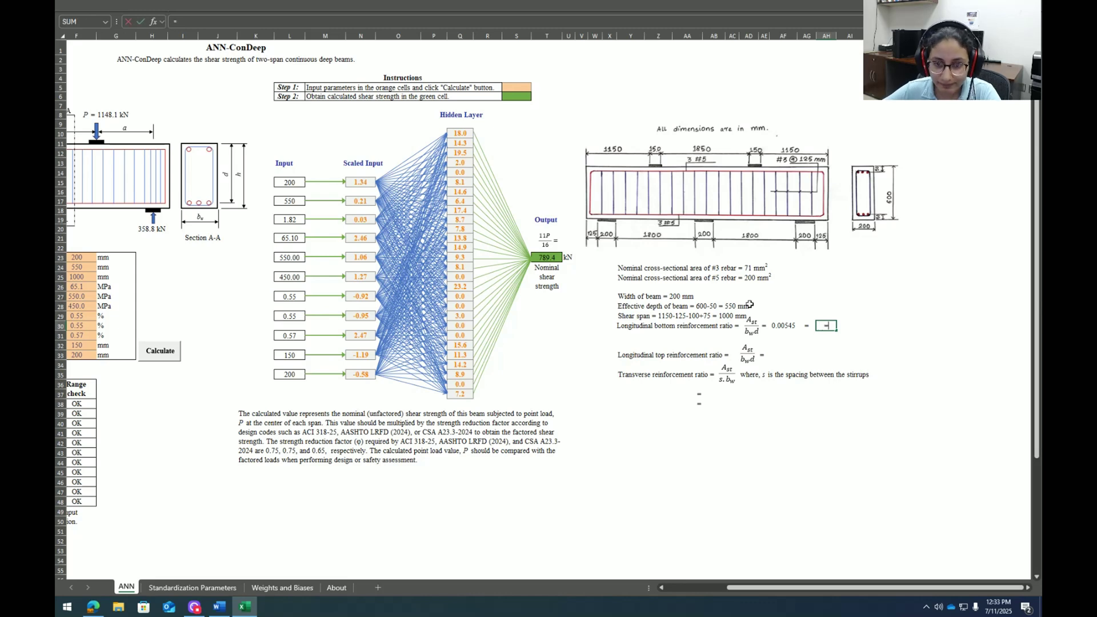
left_click(781, 325)
type("*")
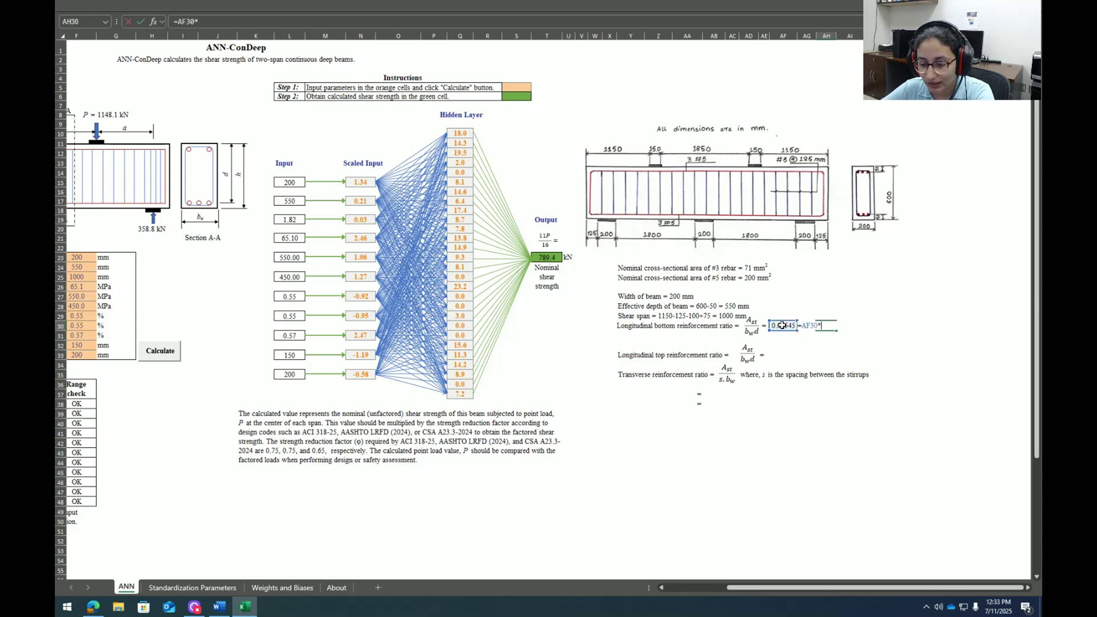
type("10")
key("Tab")
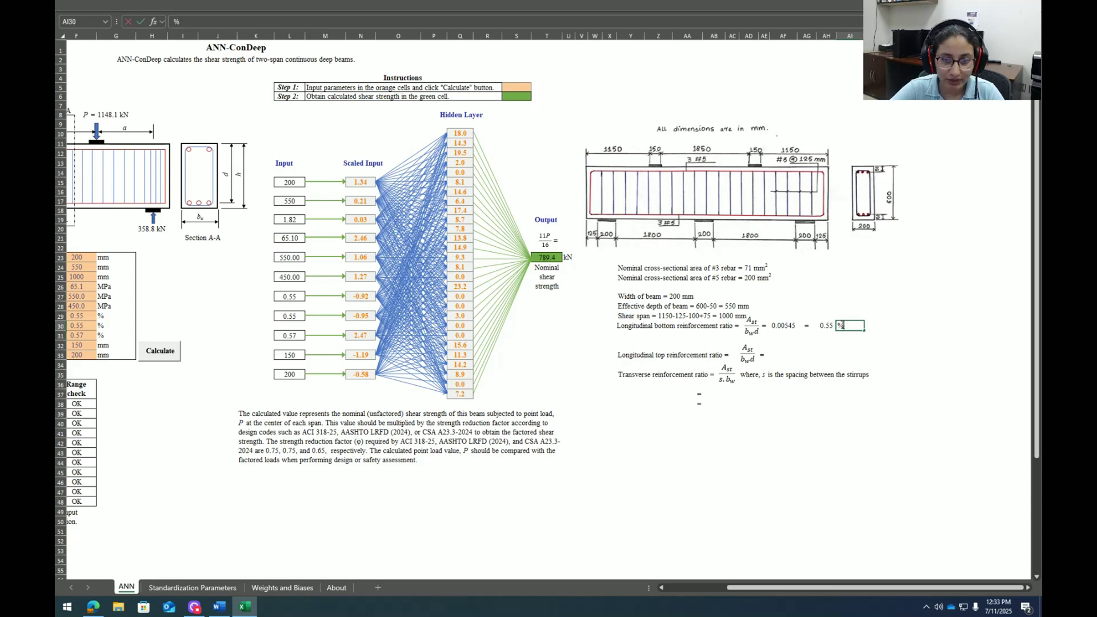
type("%")
Step: Calculate the example beam's longitudinal top reinforcement ratio in cell AF33 with the formula =(3*200)/(200*550)
left_click(787, 375)
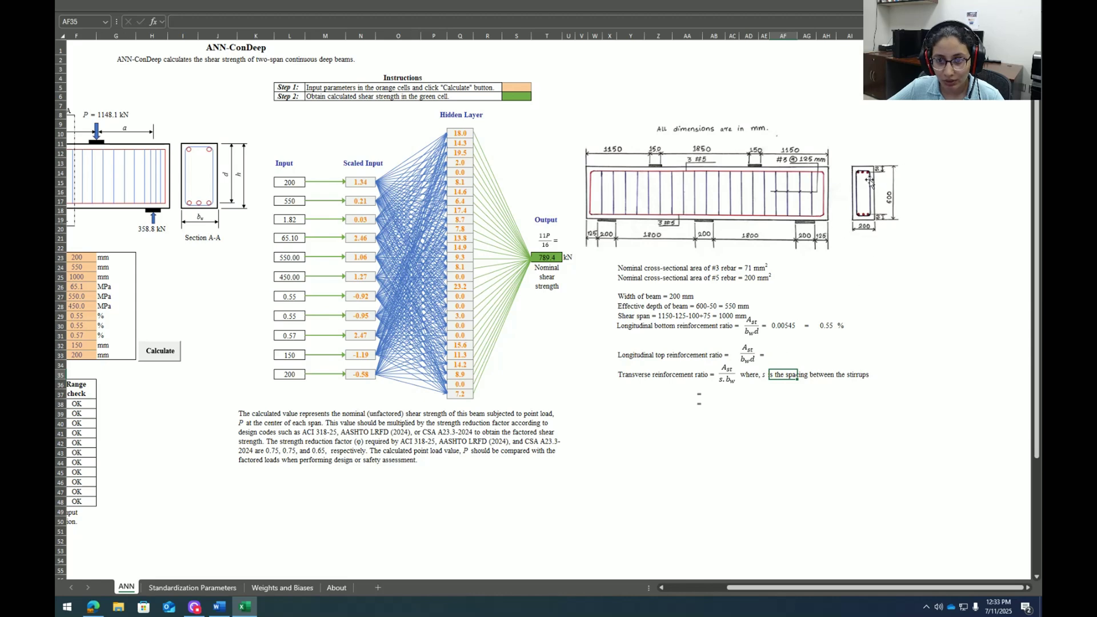
left_click(785, 354)
type("=(3*200)/")
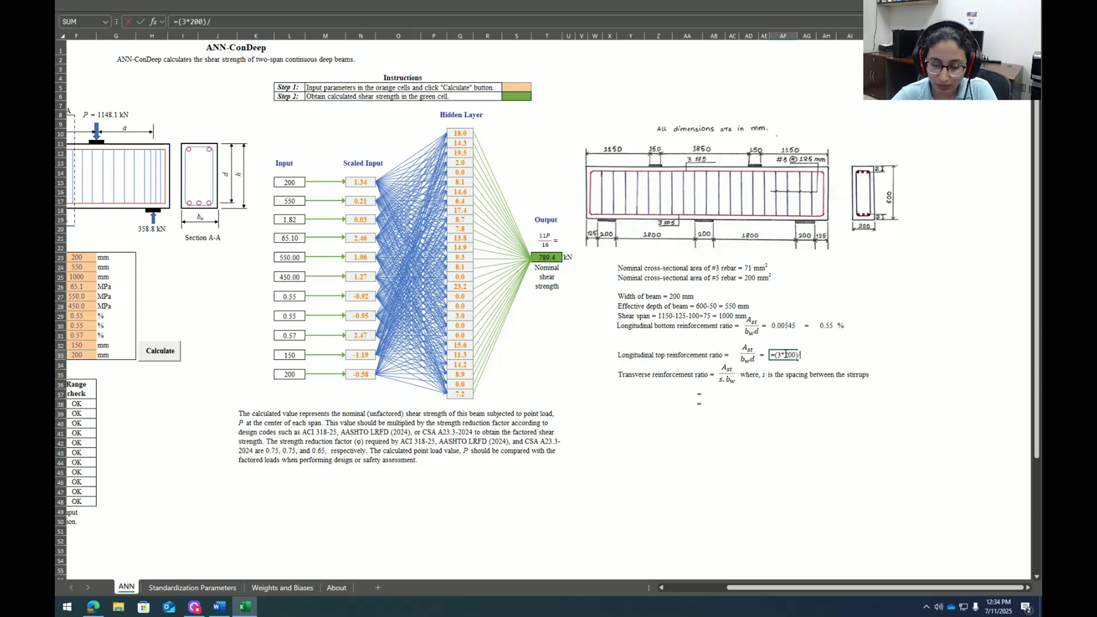
type("(200*")
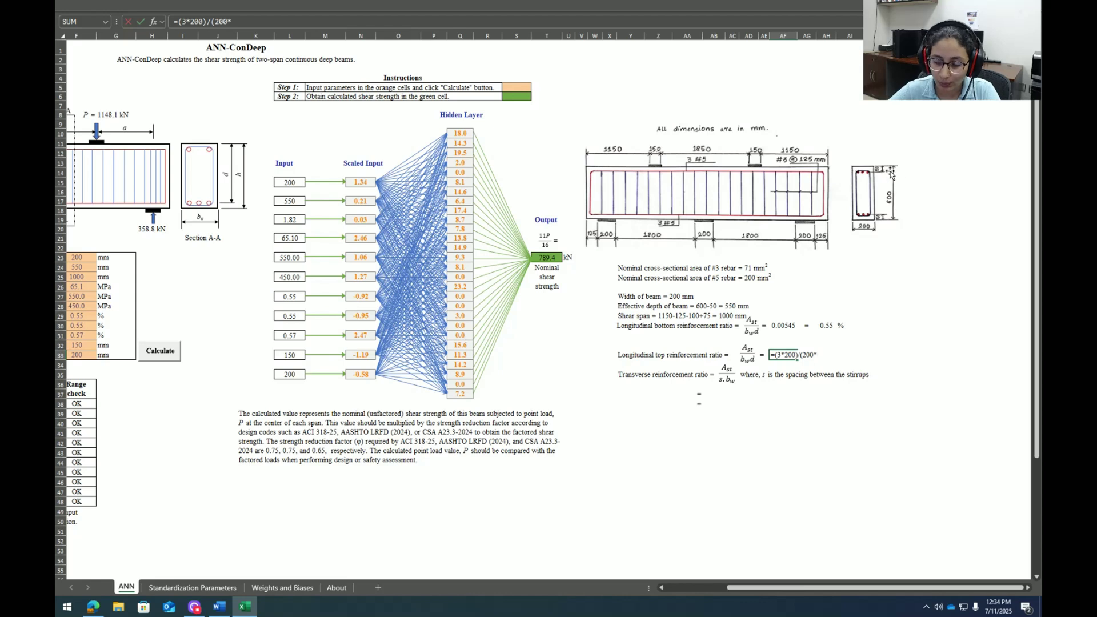
type("550")
key("Return")
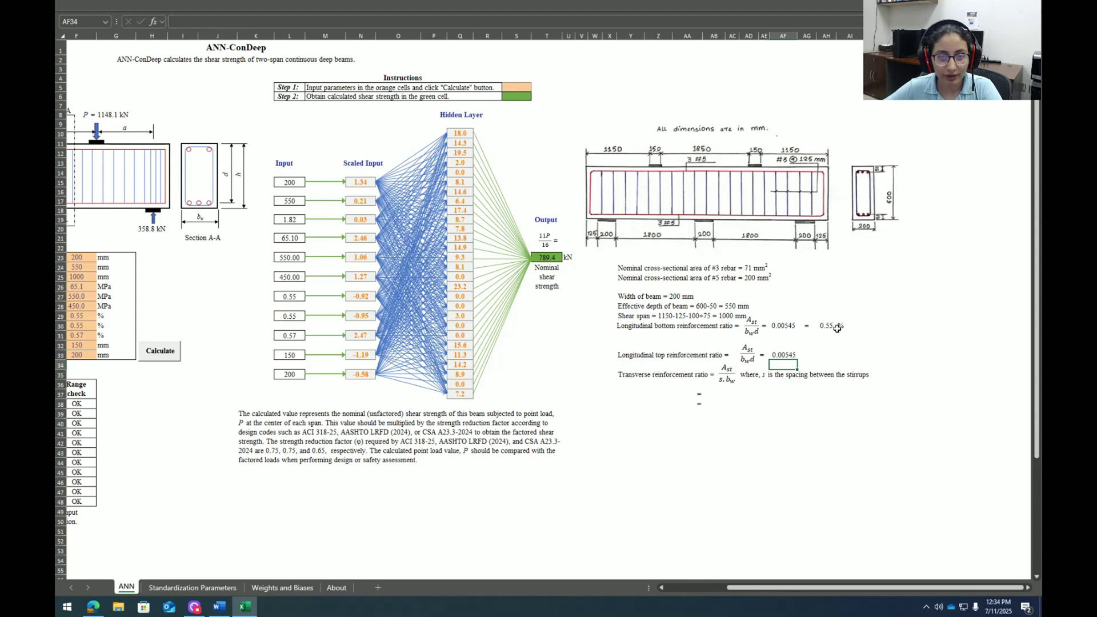
Step: Calculate the transverse reinforcement ratio in cell AB37 with the formula =(2*71)/(125*200)
left_click(723, 394)
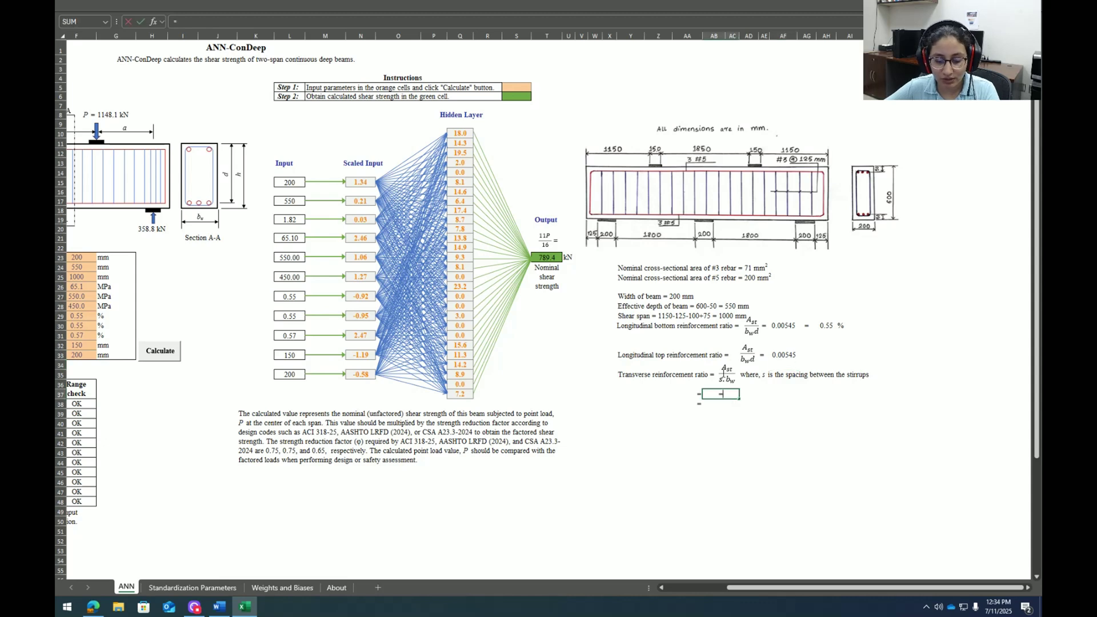
type("=(2*71)/")
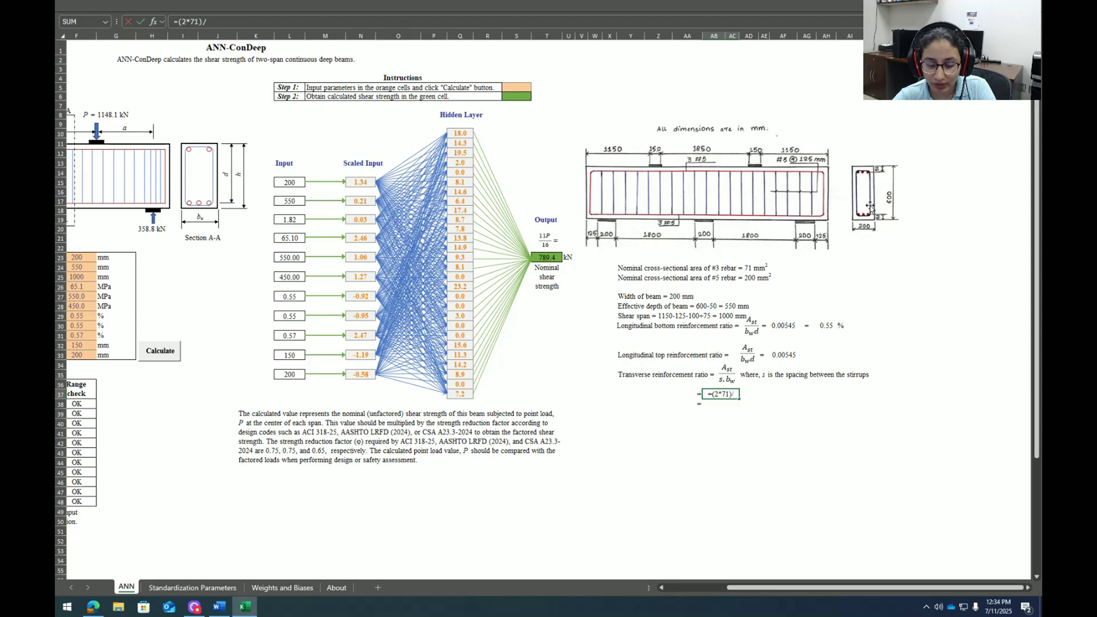
type("(125")
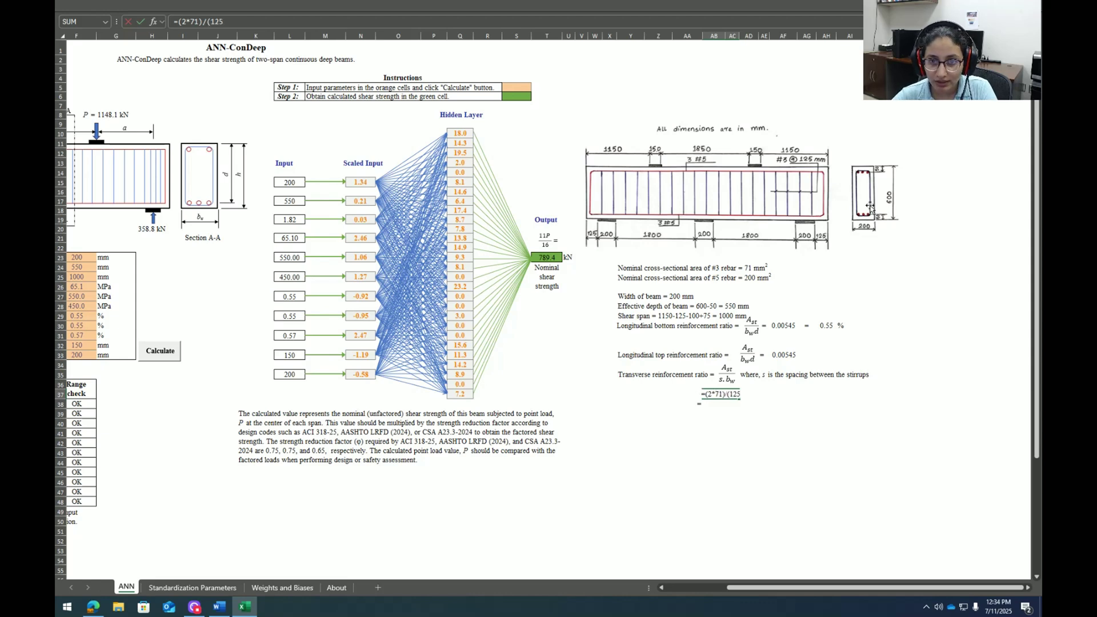
type("*")
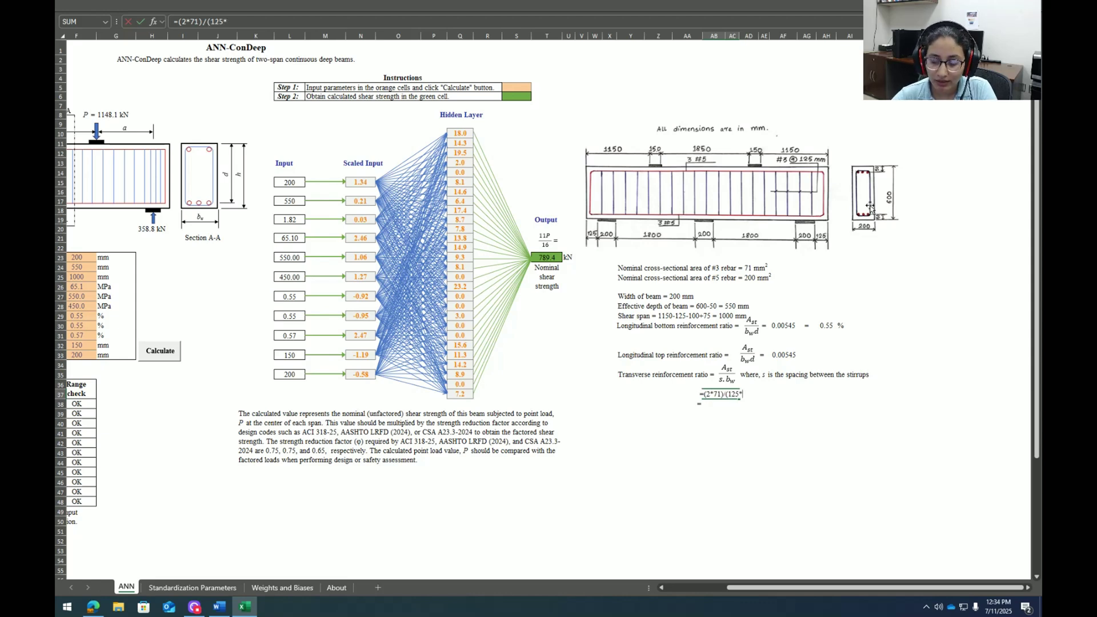
type("200)")
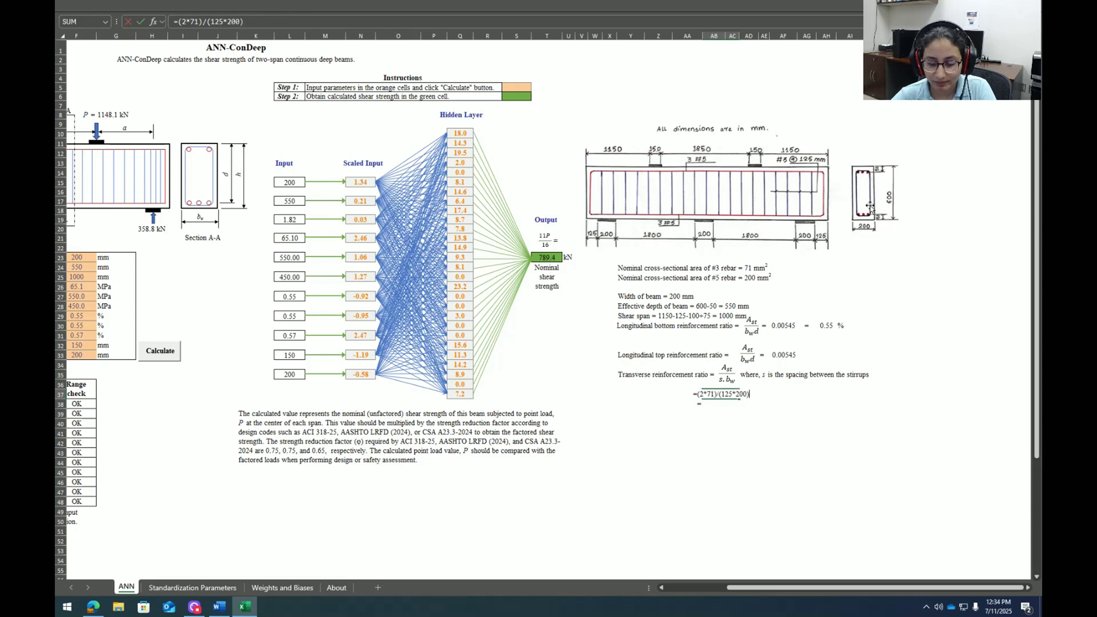
key("Return")
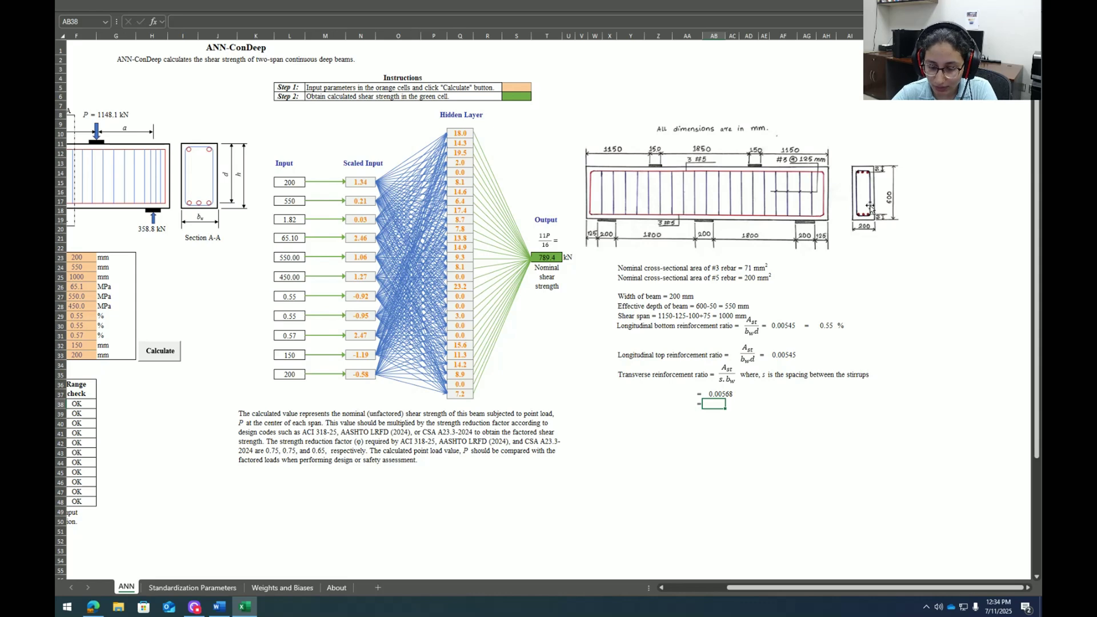
Step: Convert the transverse reinforcement ratio to percent in AB38 with =AB37*100 and add the % unit in AC38
type("=")
key("Up")
type("*")
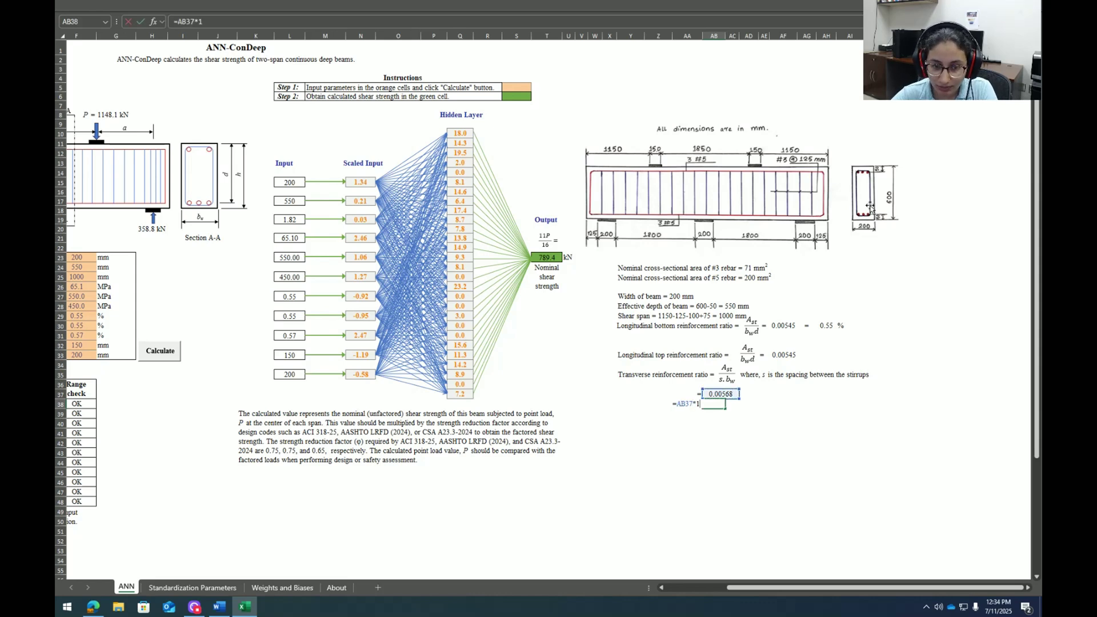
key("Return")
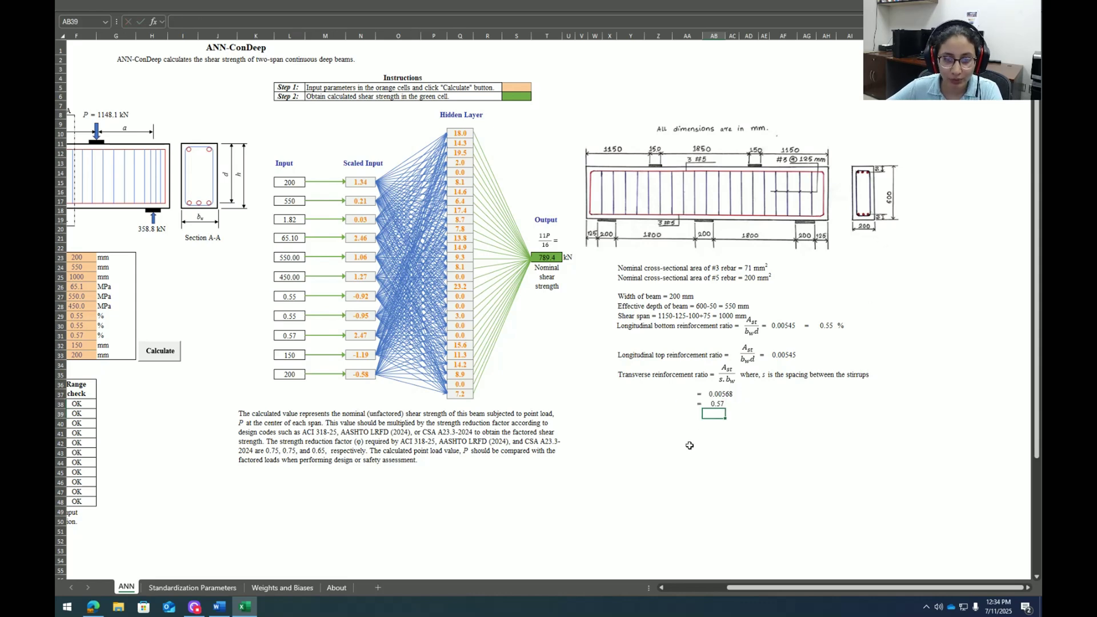
left_click(734, 406)
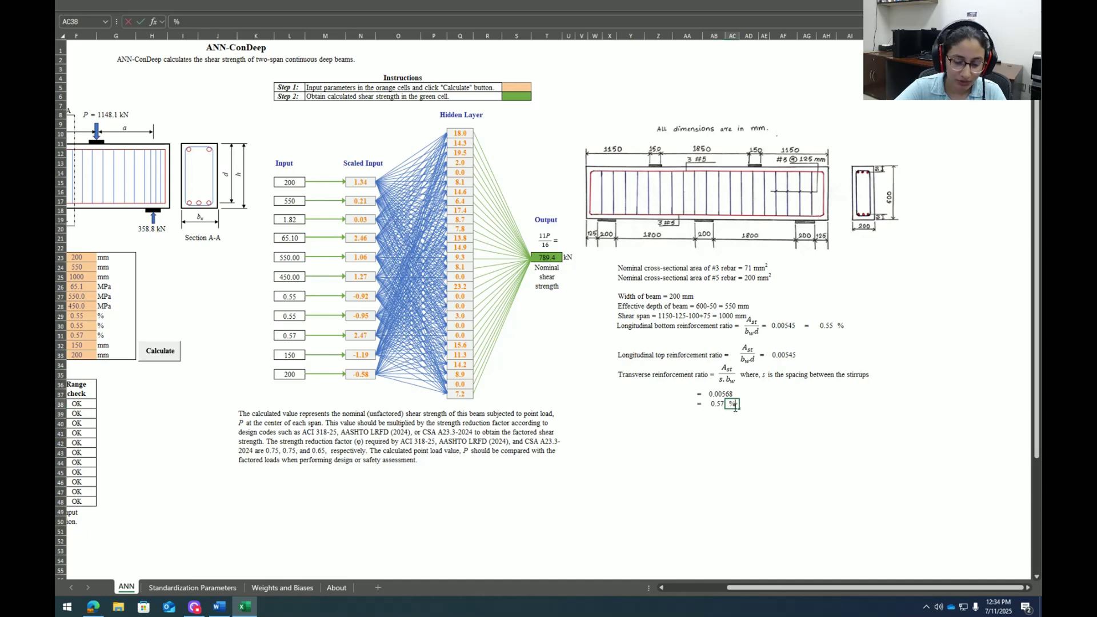
type("%")
key("Return")
Step: Review the beam's input values against the valid range table and range checks, and run the nominal shear strength calculation
scroll(732, 594, "left", 5)
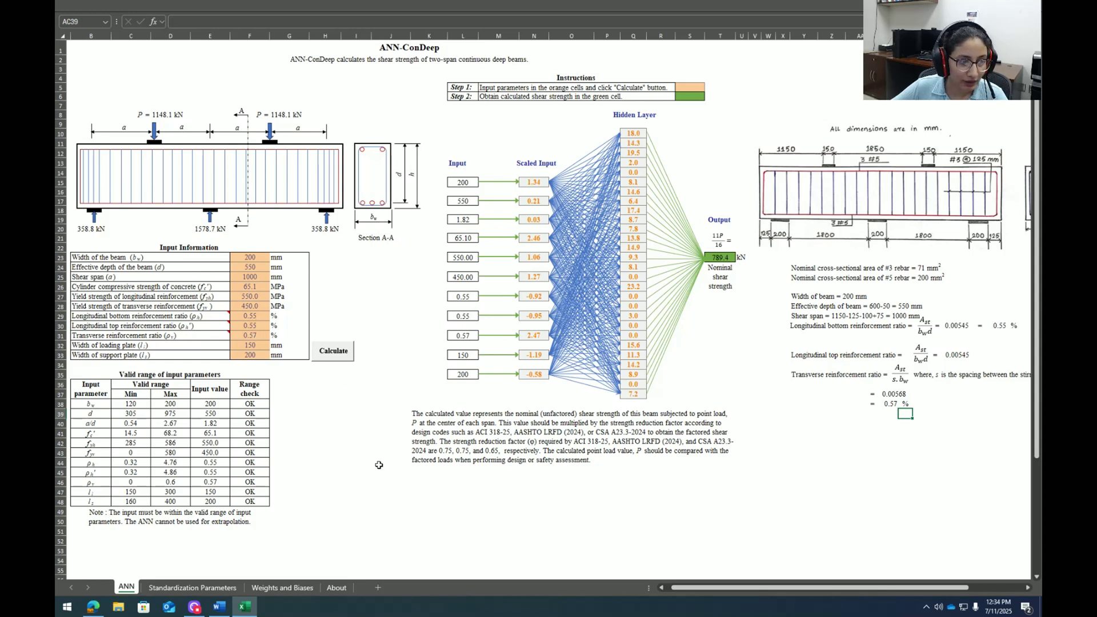
left_click_drag(254, 258, 259, 354)
left_click(297, 404)
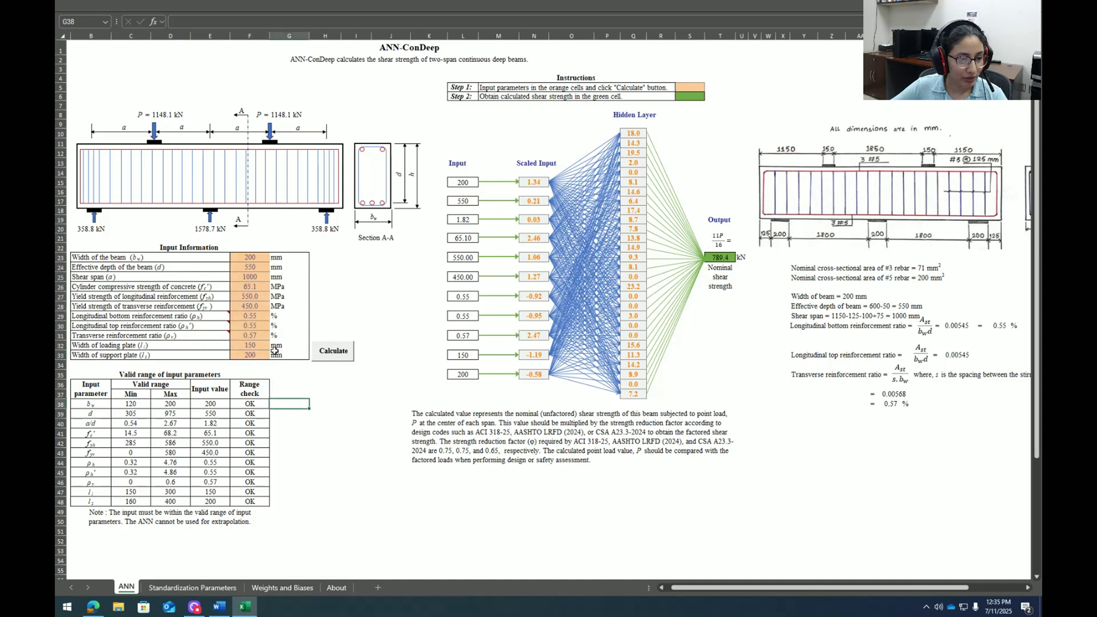
left_click_drag(139, 404, 172, 501)
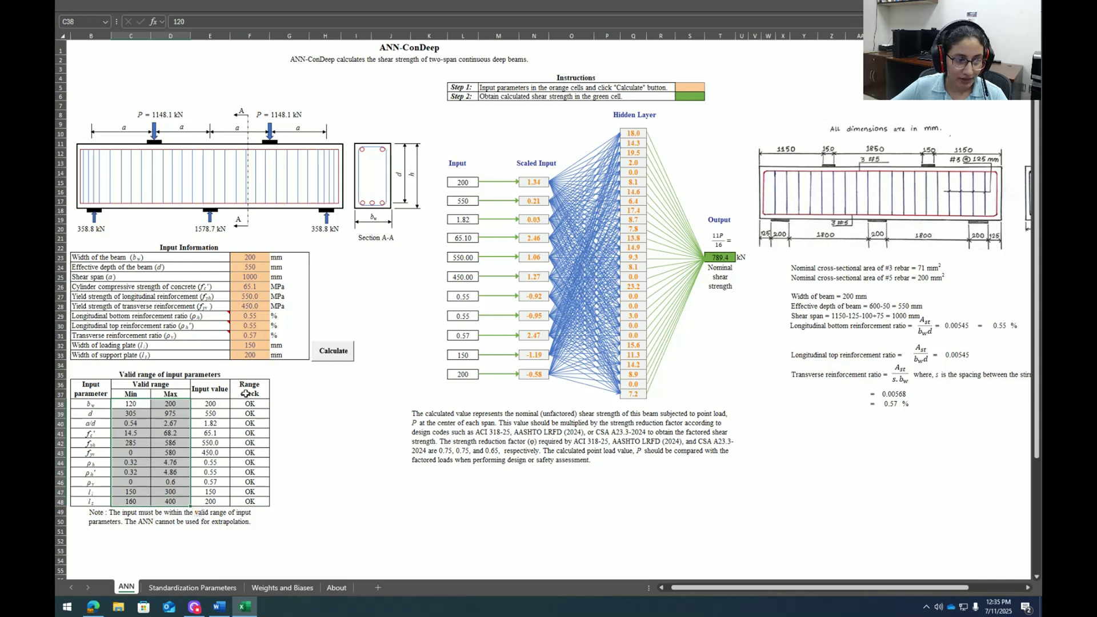
left_click_drag(247, 393, 252, 501)
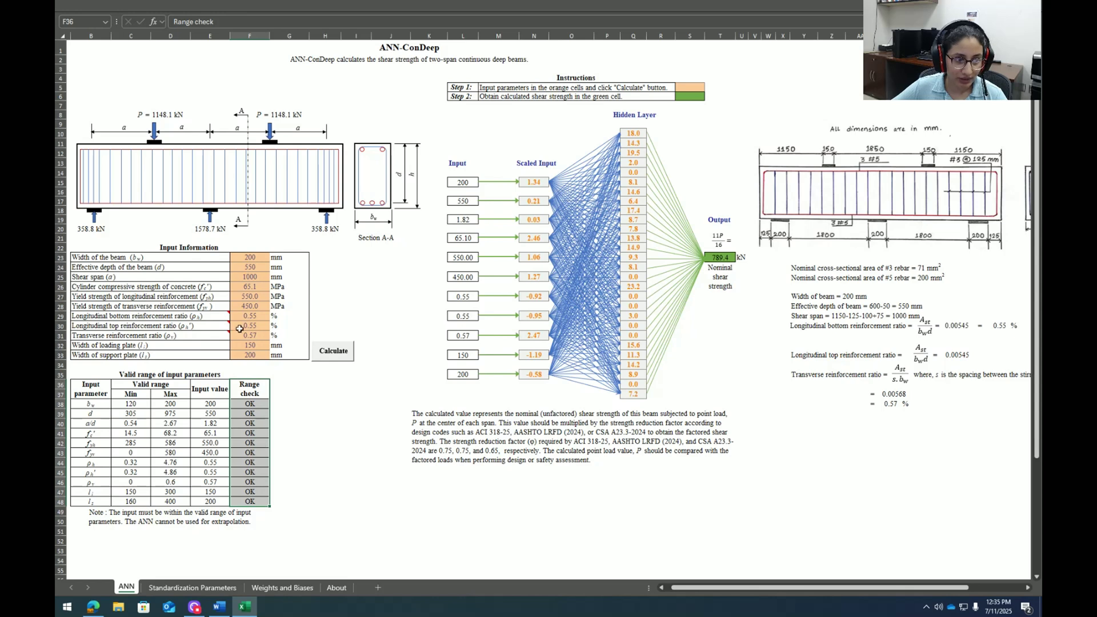
left_click(311, 395)
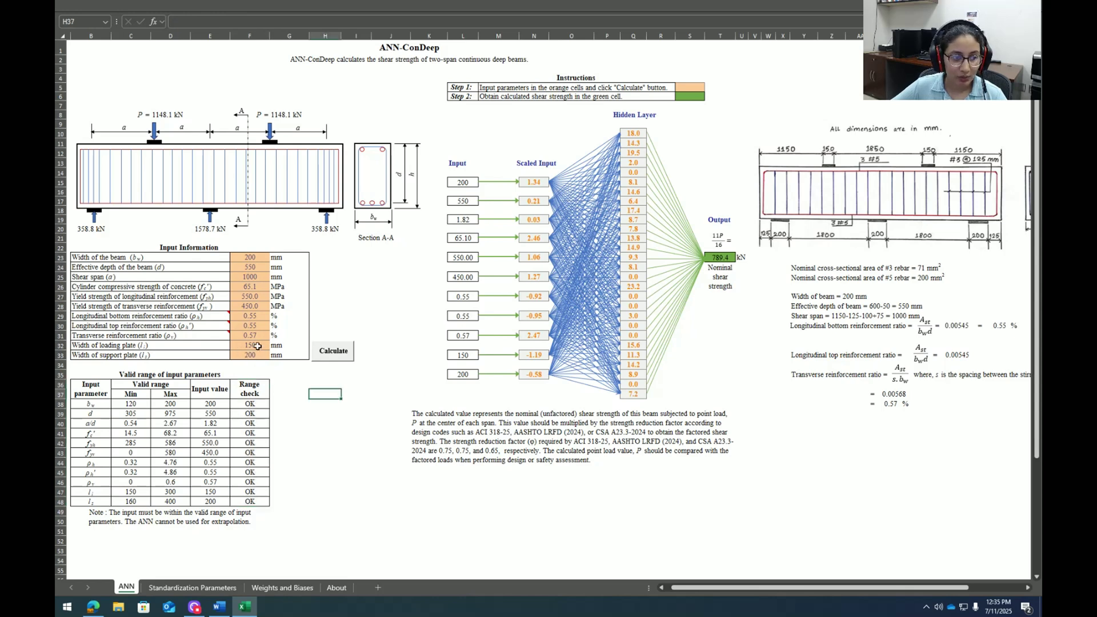
left_click(332, 359)
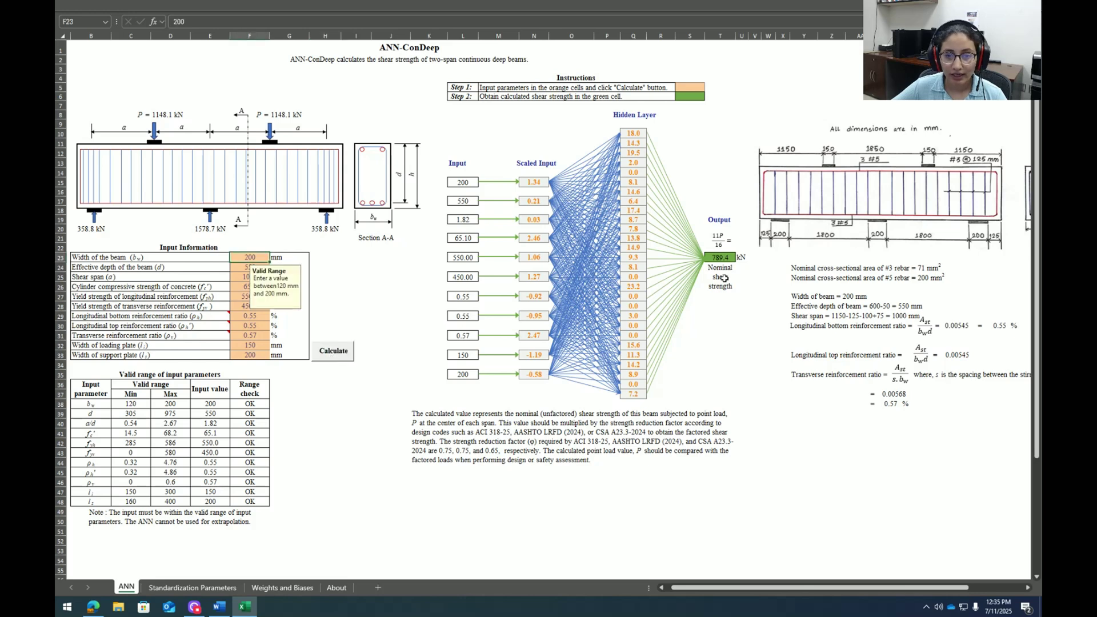